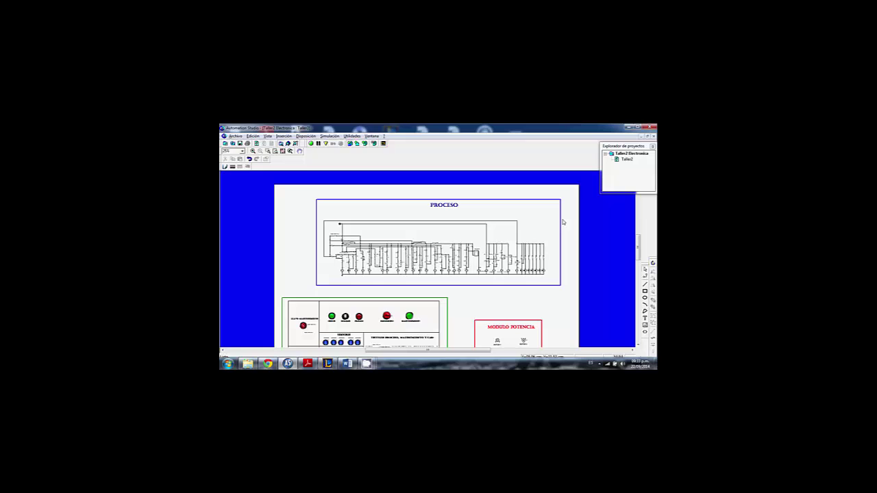
# Look over the Taller2 diagram's three sections: PROCESO, MÓDULO HMI and MODULO POTENCIA
pyautogui.scroll(-1, 571, 221)
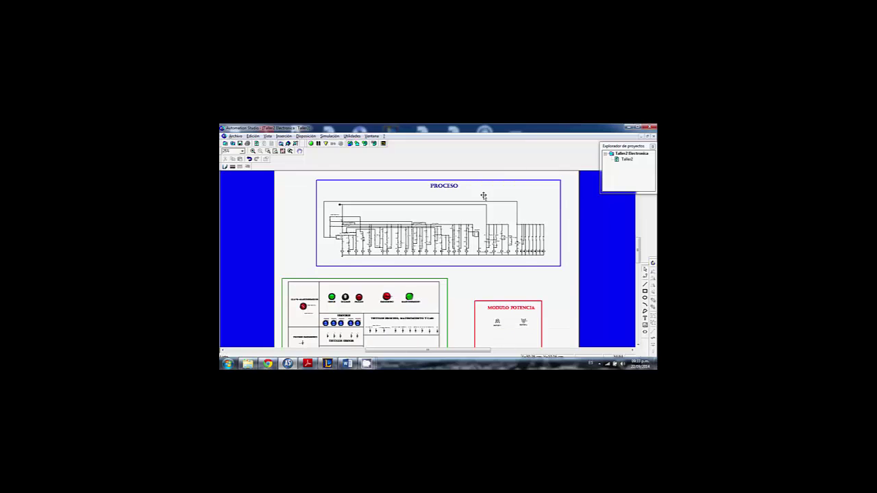
pyautogui.scroll(-4, 376, 284)
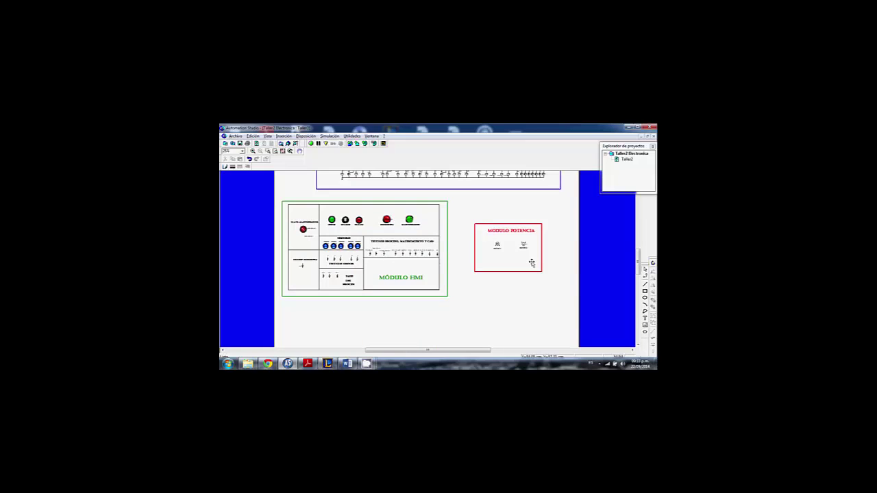
pyautogui.scroll(7, 539, 225)
pyautogui.scroll(2, 472, 232)
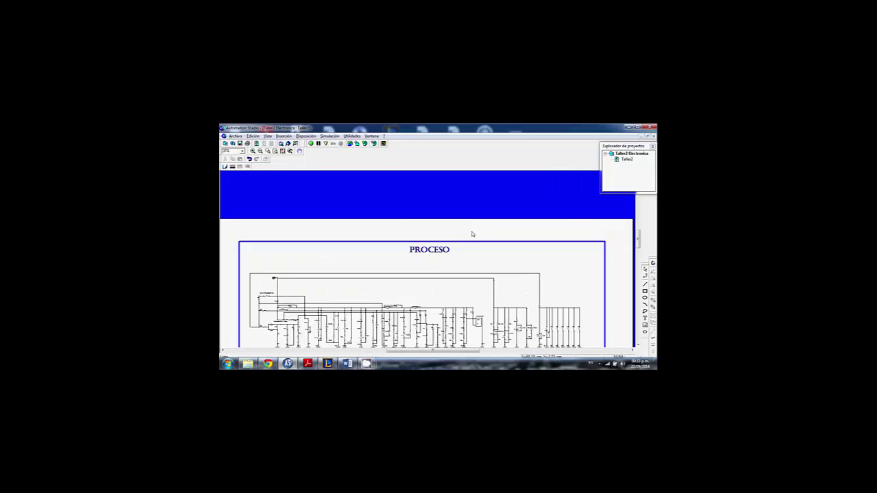
pyautogui.scroll(-1, 471, 233)
pyautogui.scroll(-2, 473, 237)
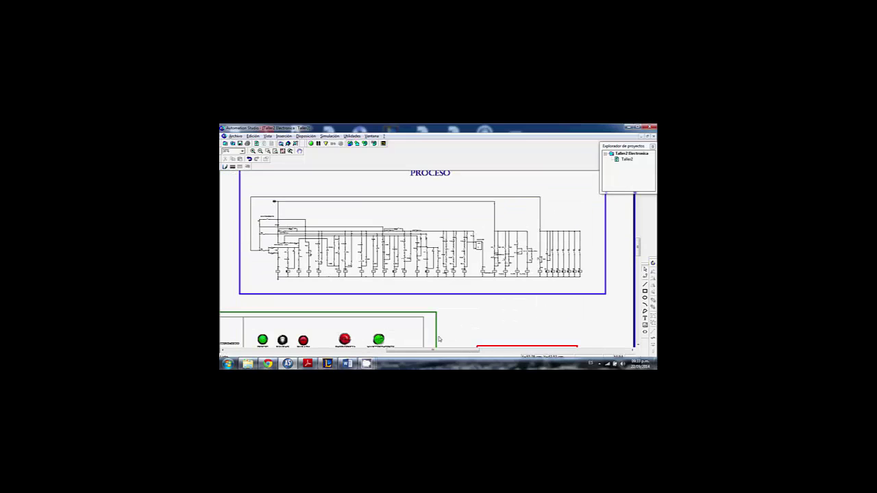
# Examine the first rungs of the PROCESO circuit, then check the process event diagram in the Word document and return to Automation Studio
pyautogui.scroll(2, 439, 338)
pyautogui.scroll(1, 410, 270)
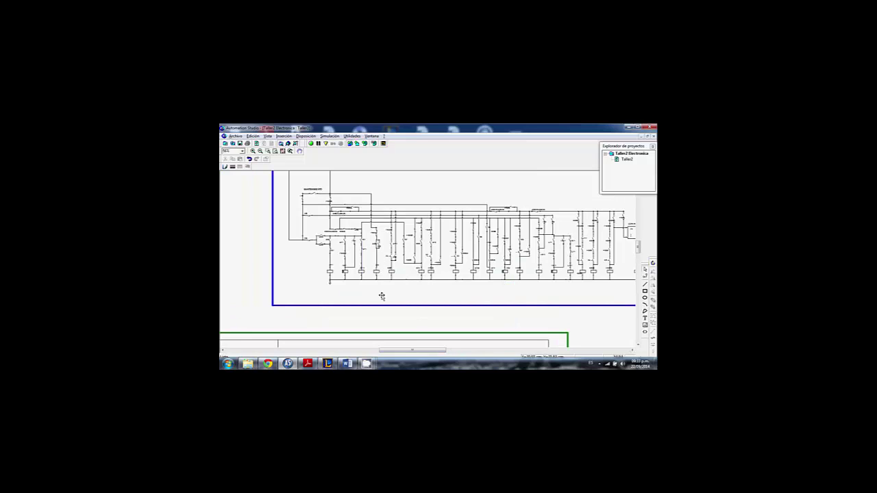
pyautogui.moveTo(396, 352)
pyautogui.mouseDown()
pyautogui.moveTo(414, 351)
pyautogui.moveTo(389, 351)
pyautogui.mouseUp()
pyautogui.scroll(2, 392, 291)
pyautogui.scroll(-2, 371, 312)
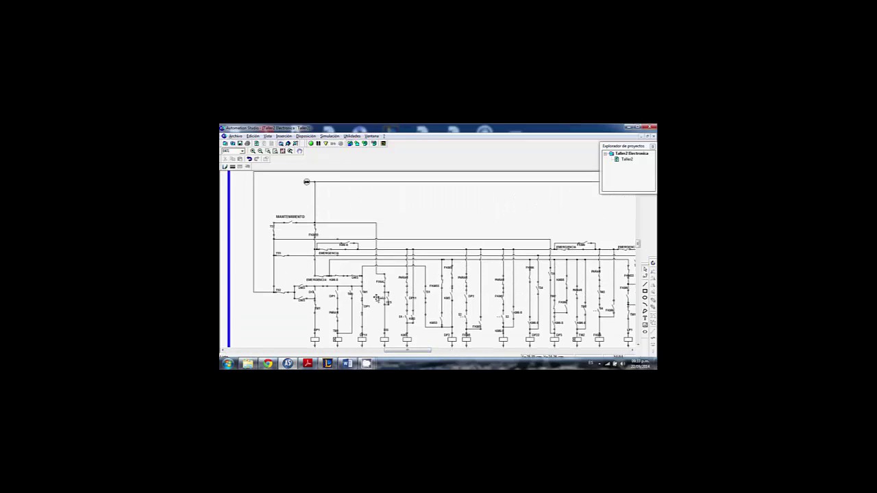
pyautogui.scroll(2, 371, 296)
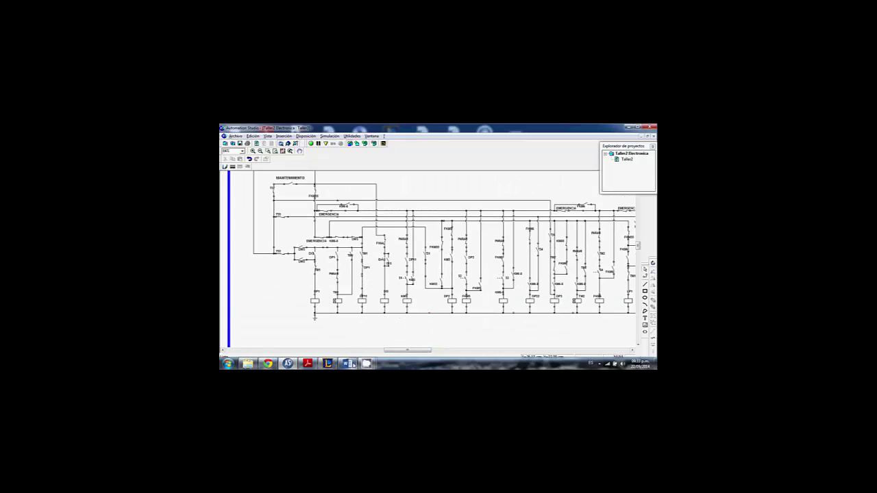
pyautogui.click(348, 364)
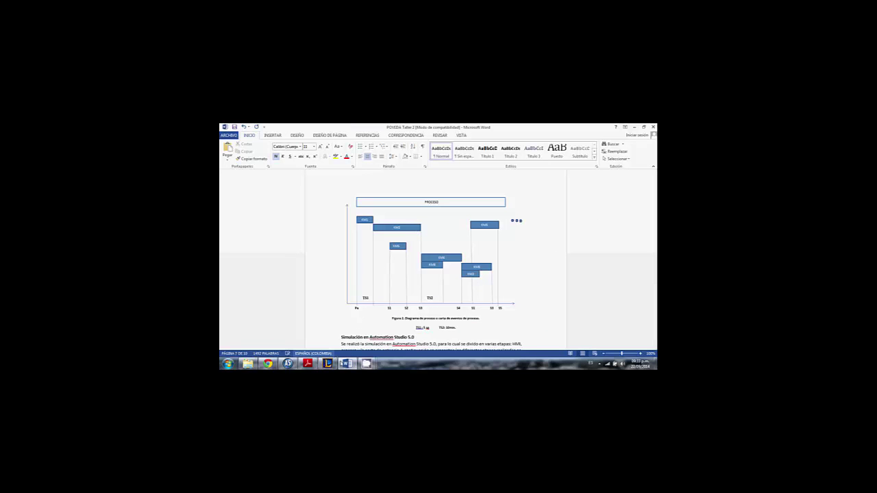
pyautogui.click(349, 364)
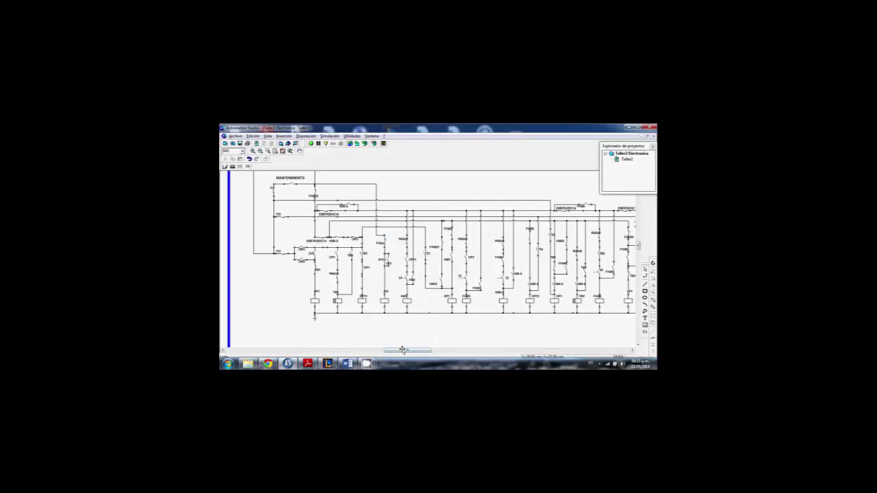
# Examine the rest of the PROCESO circuit, from the CONTADOR block through the emergency, stop and pilot rungs to the last coils
pyautogui.moveTo(402, 350); pyautogui.dragTo(441, 354)
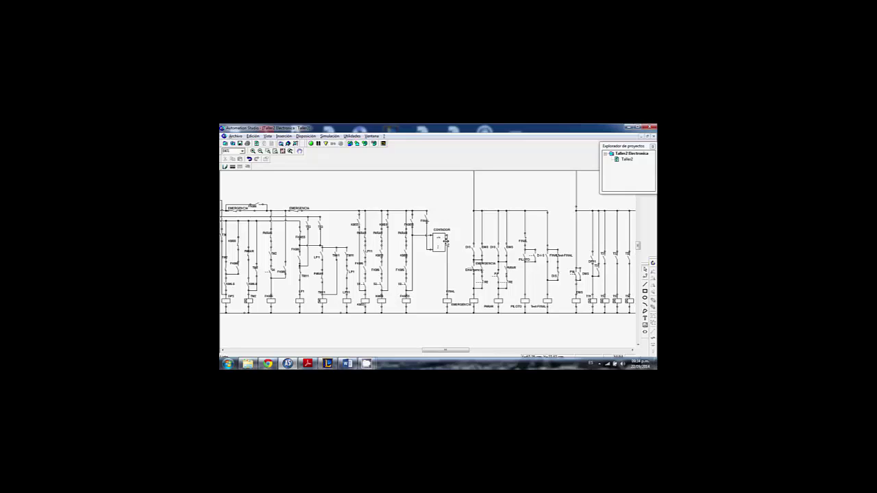
pyautogui.moveTo(454, 351); pyautogui.dragTo(441, 350)
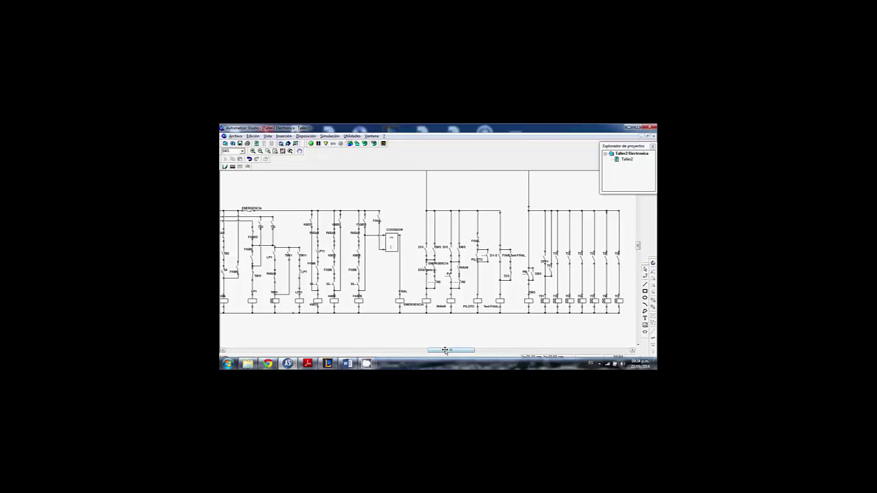
pyautogui.moveTo(445, 350); pyautogui.dragTo(449, 350)
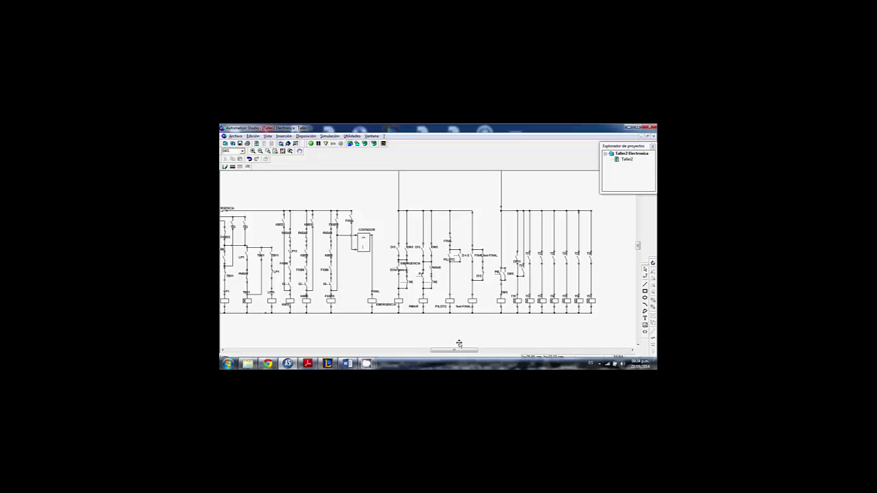
pyautogui.moveTo(454, 350); pyautogui.dragTo(455, 351)
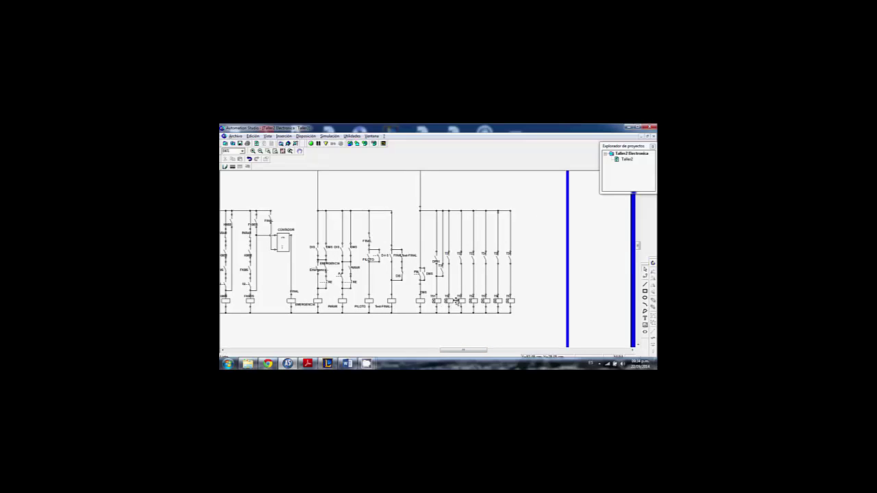
pyautogui.scroll(-1, 514, 272)
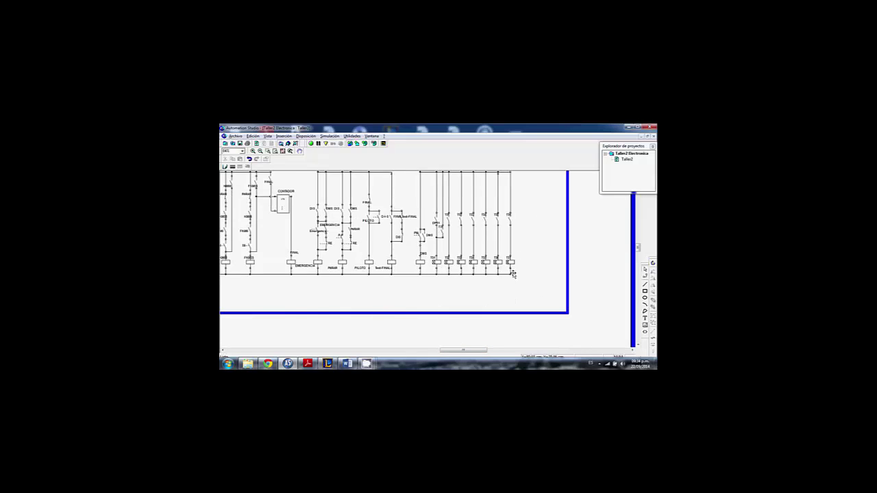
pyautogui.scroll(1, 515, 275)
pyautogui.scroll(-1, 507, 301)
pyautogui.moveTo(479, 354); pyautogui.dragTo(473, 328)
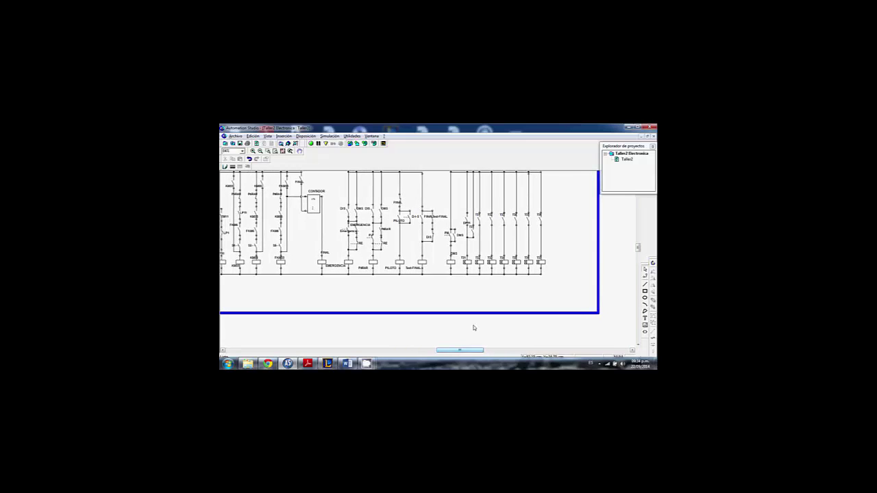
pyautogui.scroll(-1, 473, 319)
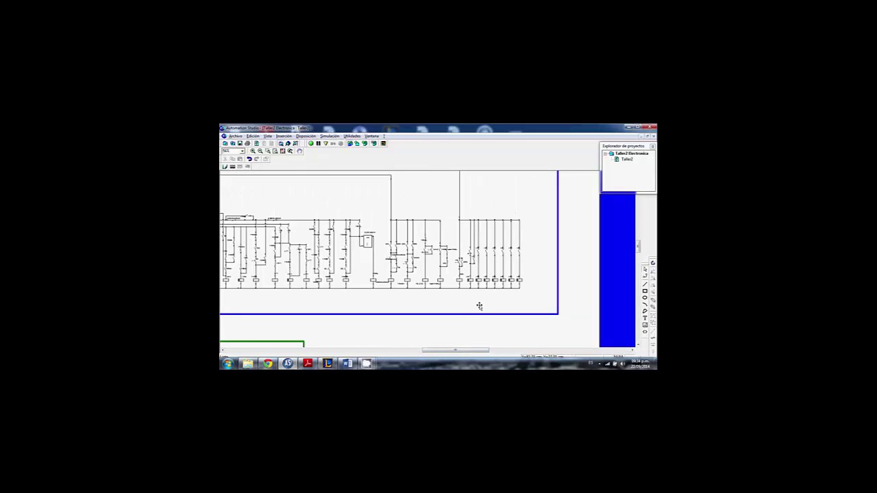
pyautogui.moveTo(473, 351); pyautogui.dragTo(446, 354)
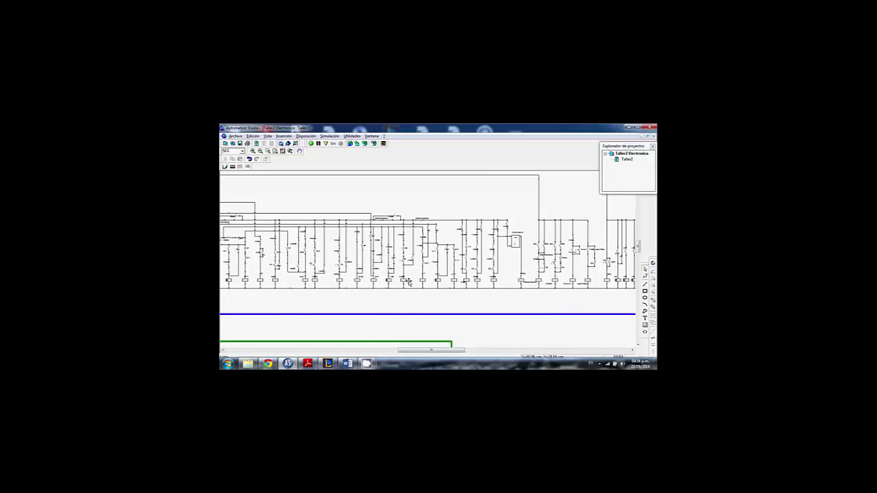
pyautogui.scroll(-2, 419, 278)
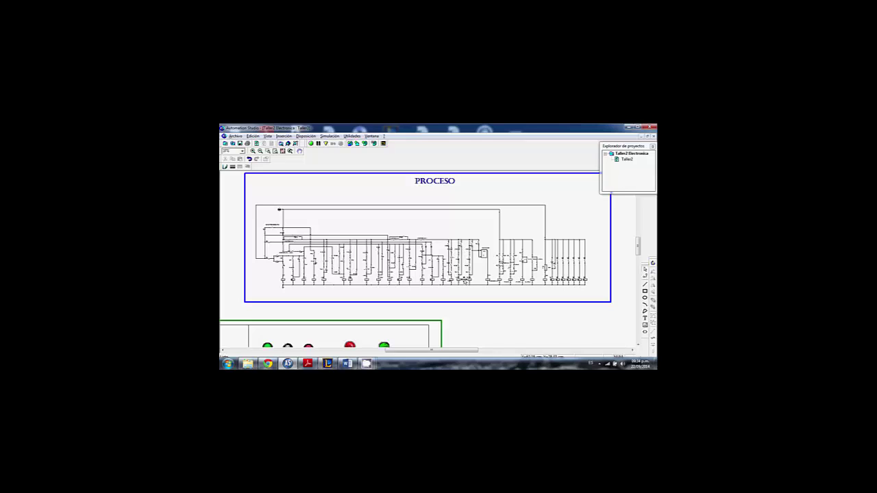
# Examine the MODULO POTENCIA section with MOTOR 1 and MOTOR 2
pyautogui.scroll(-3, 468, 258)
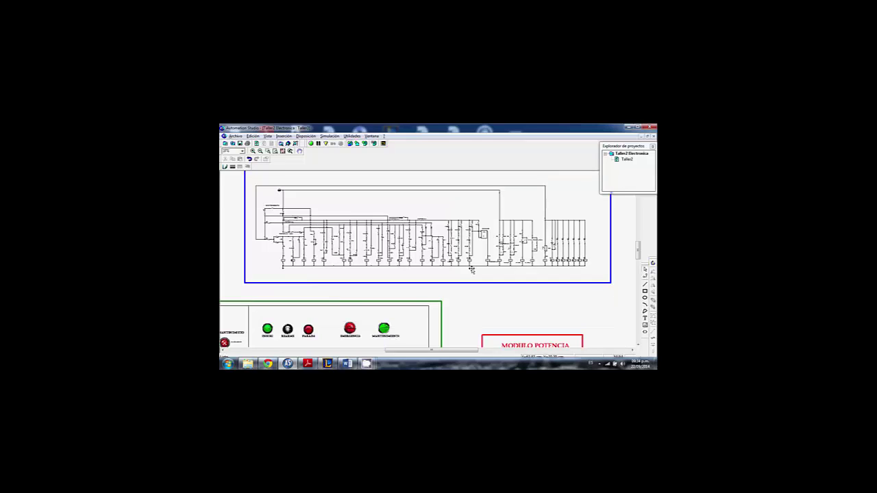
pyautogui.moveTo(463, 351); pyautogui.dragTo(475, 352)
pyautogui.scroll(-3, 484, 270)
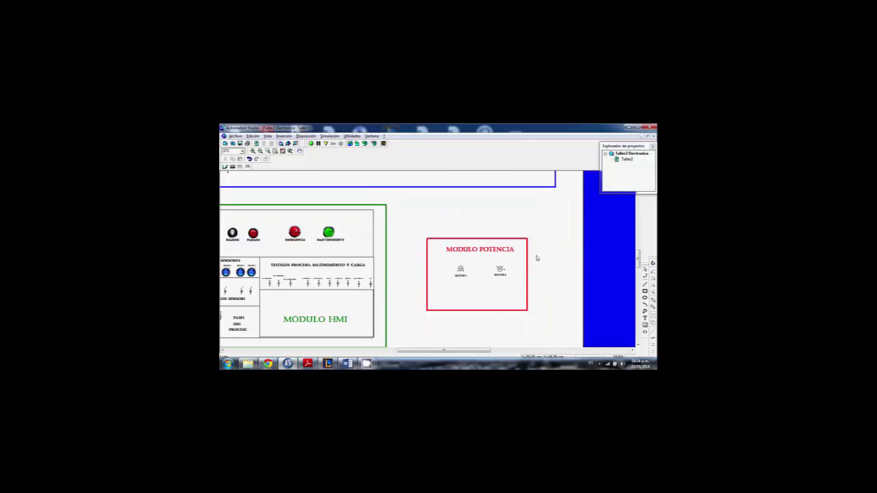
pyautogui.scroll(1, 534, 264)
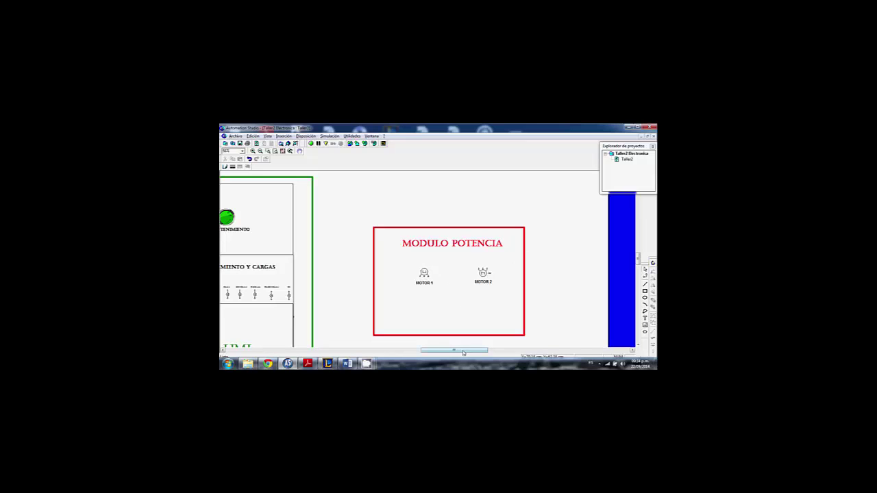
pyautogui.moveTo(462, 352)
pyautogui.mouseDown()
pyautogui.moveTo(432, 352)
pyautogui.moveTo(447, 352)
pyautogui.mouseUp()
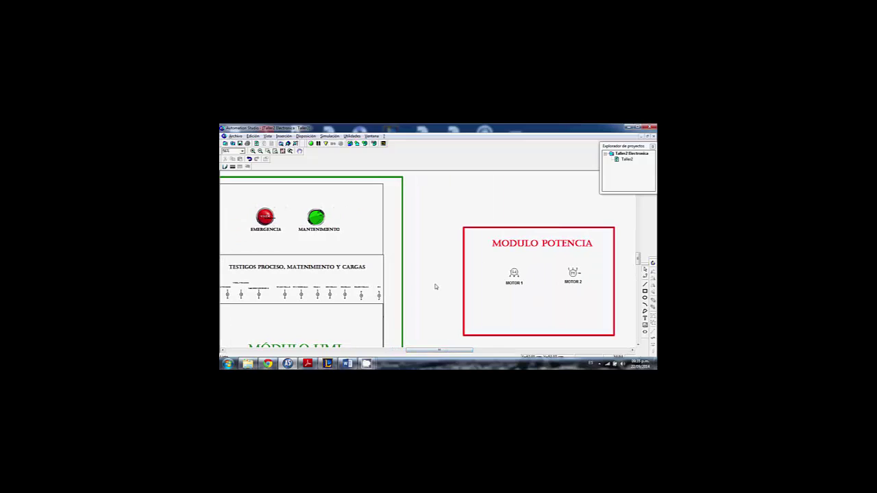
pyautogui.scroll(-2, 435, 286)
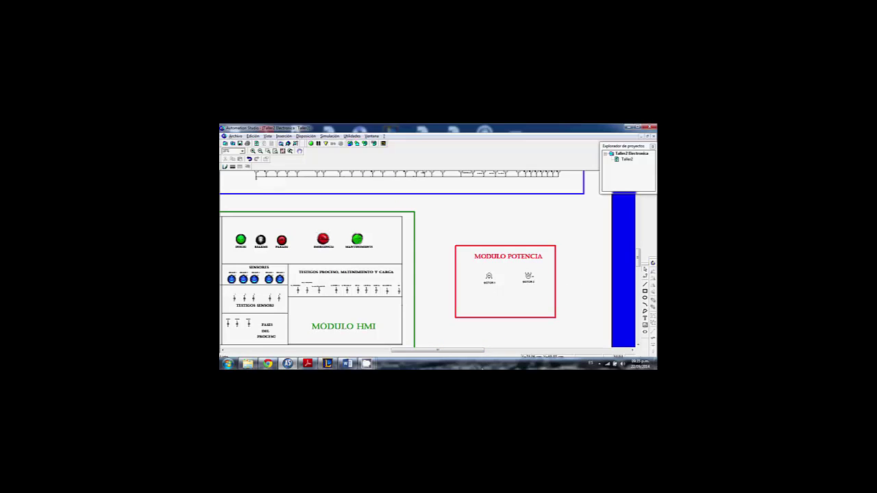
# Examine the MÓDULO HMI section: its operating buttons, maintenance key, sensors, process and emergency indicators, and process phases
pyautogui.moveTo(474, 352); pyautogui.dragTo(450, 352)
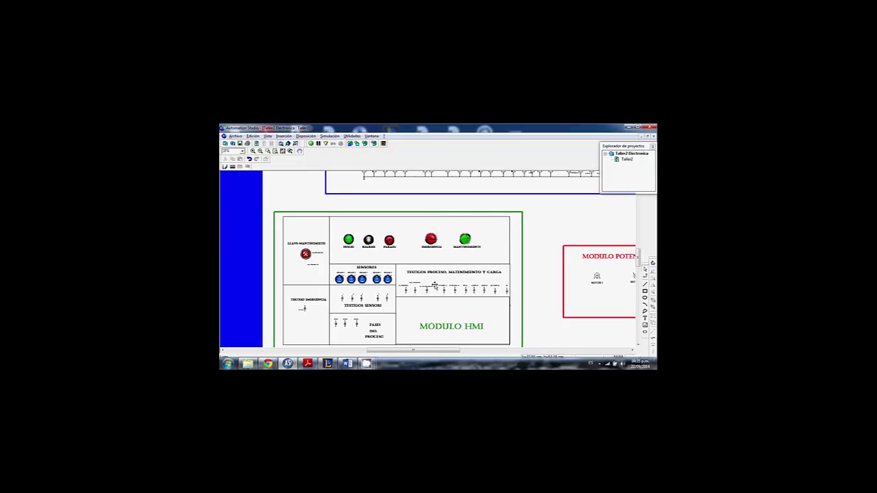
pyautogui.scroll(8, 435, 280)
pyautogui.scroll(-10, 442, 276)
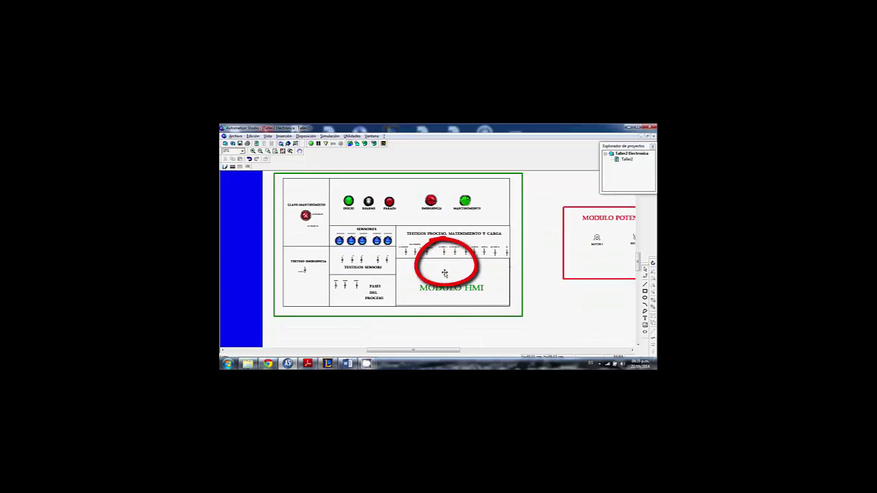
pyautogui.scroll(2, 449, 270)
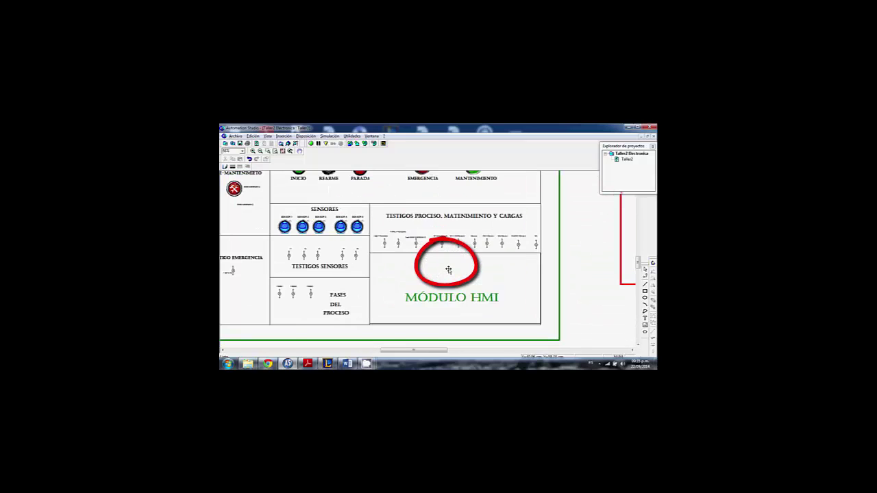
pyautogui.scroll(2, 449, 270)
pyautogui.scroll(-2, 449, 270)
pyautogui.moveTo(439, 351); pyautogui.dragTo(424, 350)
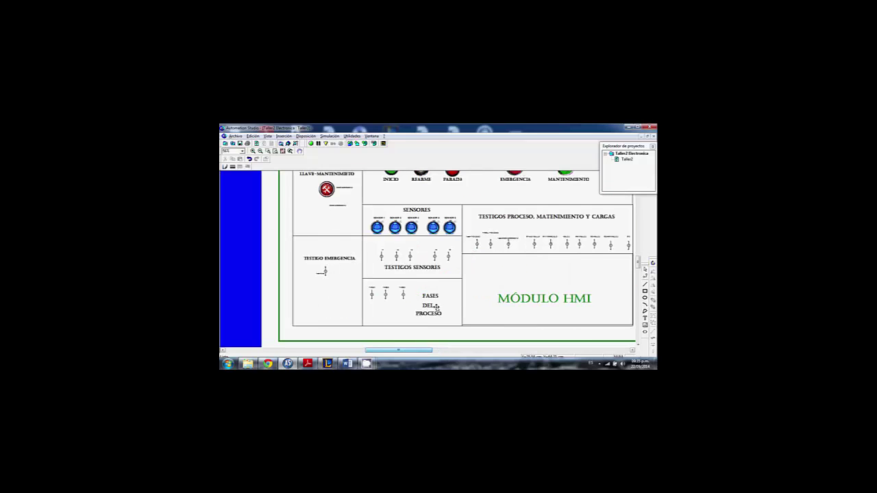
pyautogui.scroll(3, 438, 305)
pyautogui.scroll(-2, 432, 303)
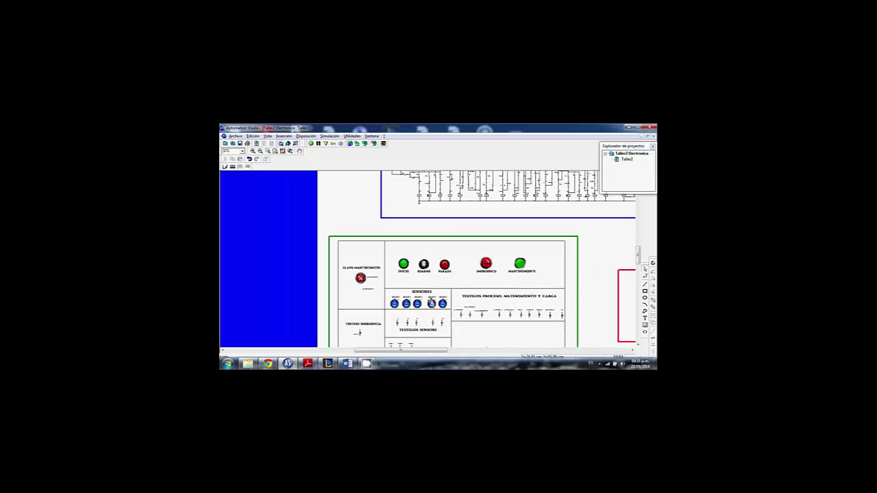
pyautogui.scroll(-1, 560, 255)
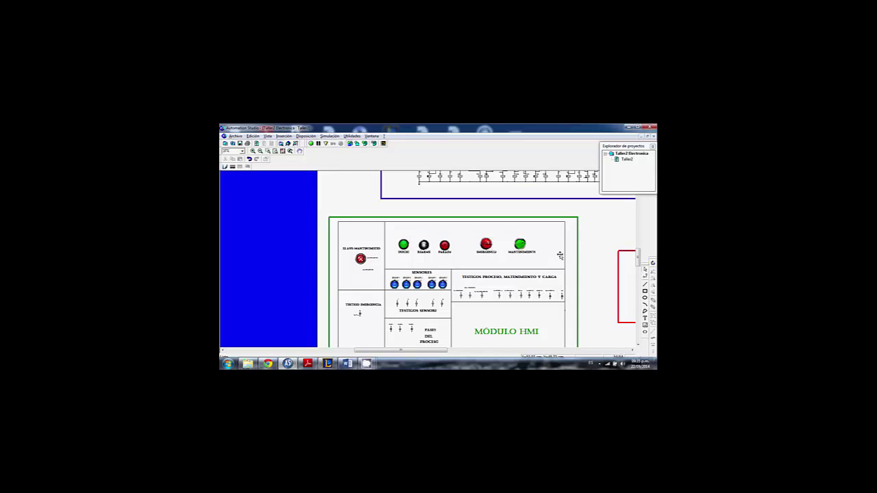
pyautogui.moveTo(423, 350); pyautogui.dragTo(428, 350)
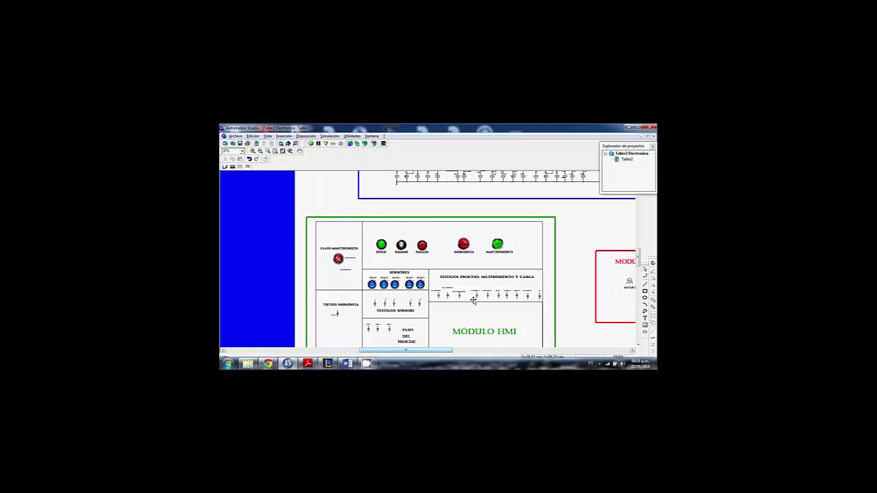
pyautogui.scroll(1, 493, 281)
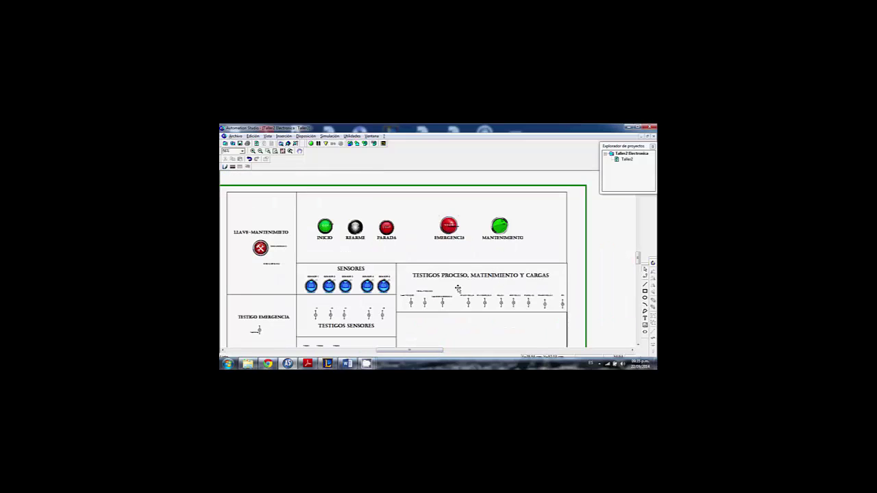
pyautogui.moveTo(424, 351); pyautogui.dragTo(419, 351)
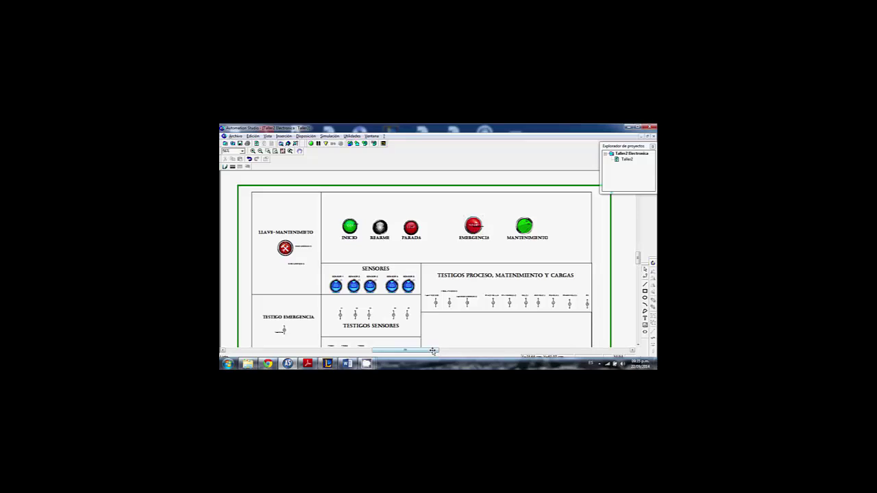
pyautogui.moveTo(433, 351); pyautogui.dragTo(430, 350)
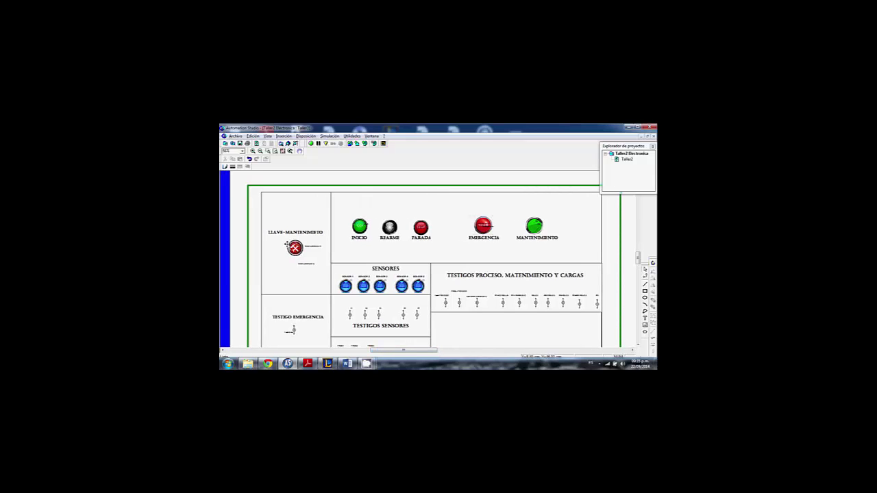
pyautogui.scroll(-2, 332, 252)
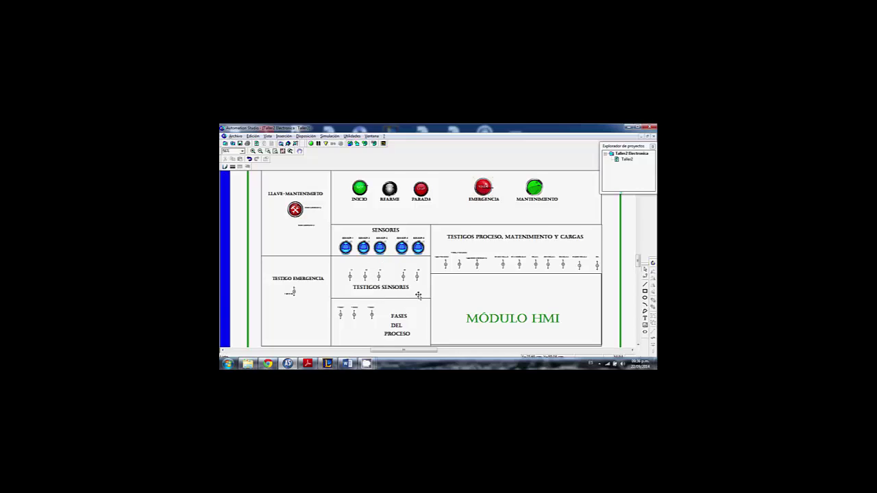
pyautogui.scroll(-1, 418, 294)
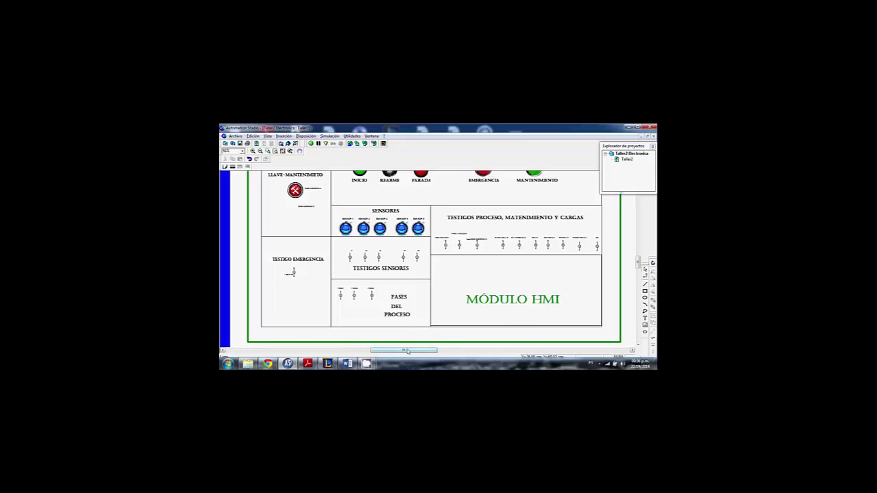
# Examine the MÓDULO HMI's process, maintenance and load indicators, including the star, triangle and motor rotation lamps, along with its operating buttons
pyautogui.moveTo(406, 351); pyautogui.dragTo(412, 352)
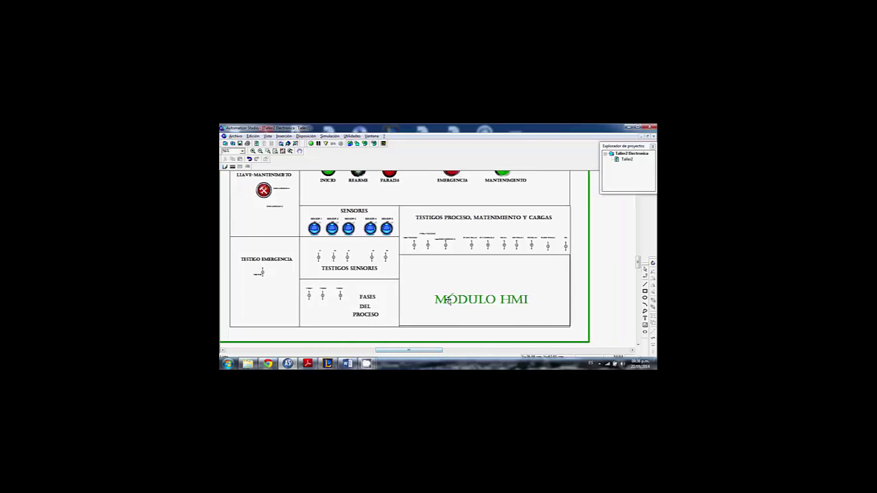
pyautogui.scroll(1, 276, 270)
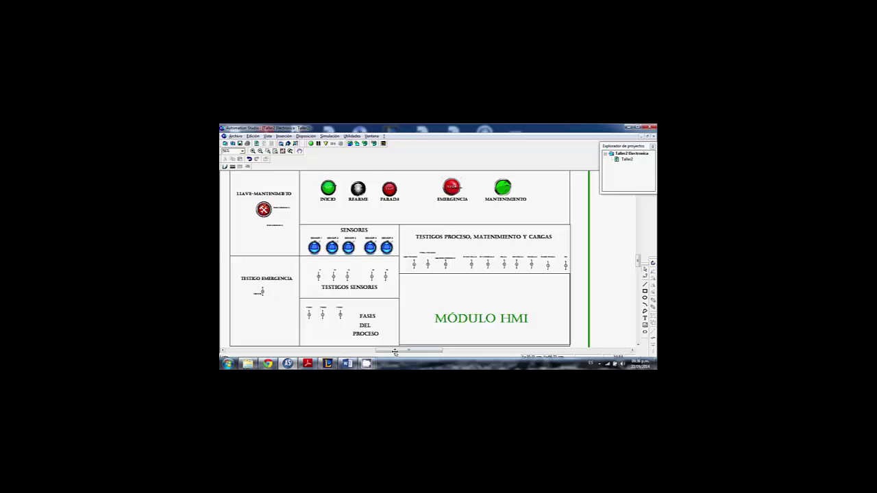
pyautogui.moveTo(395, 352); pyautogui.dragTo(396, 352)
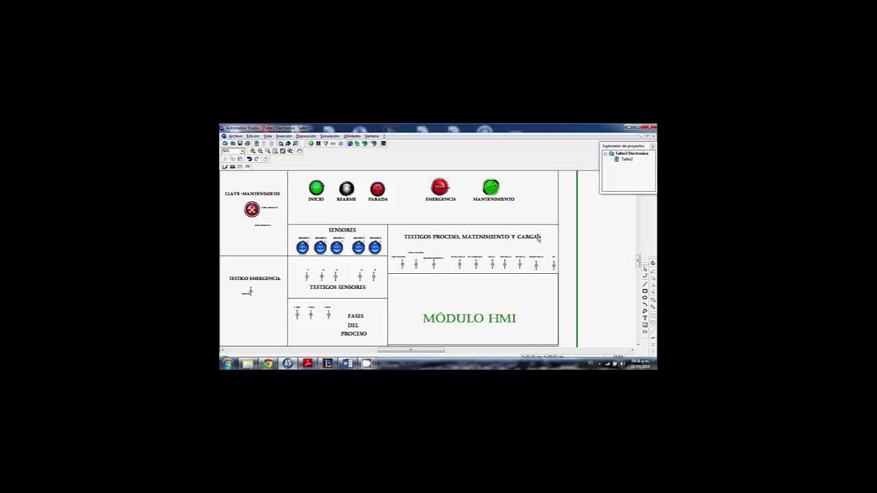
pyautogui.scroll(2, 437, 284)
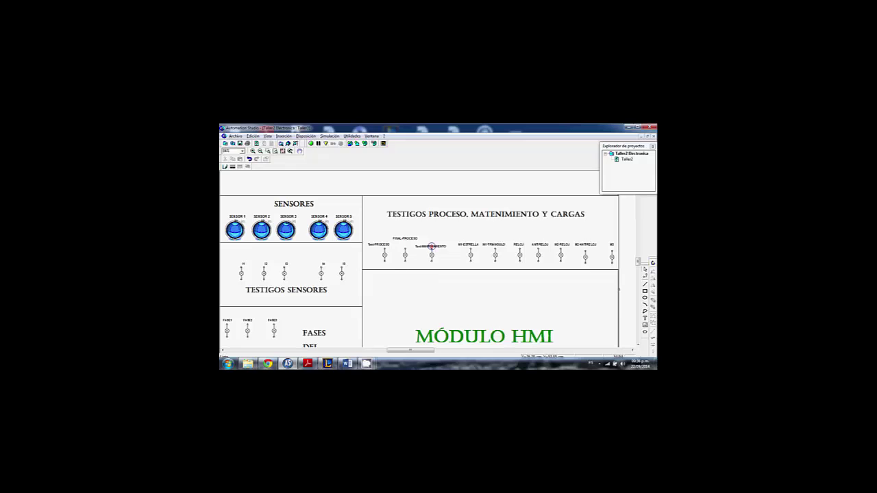
pyautogui.scroll(3, 439, 262)
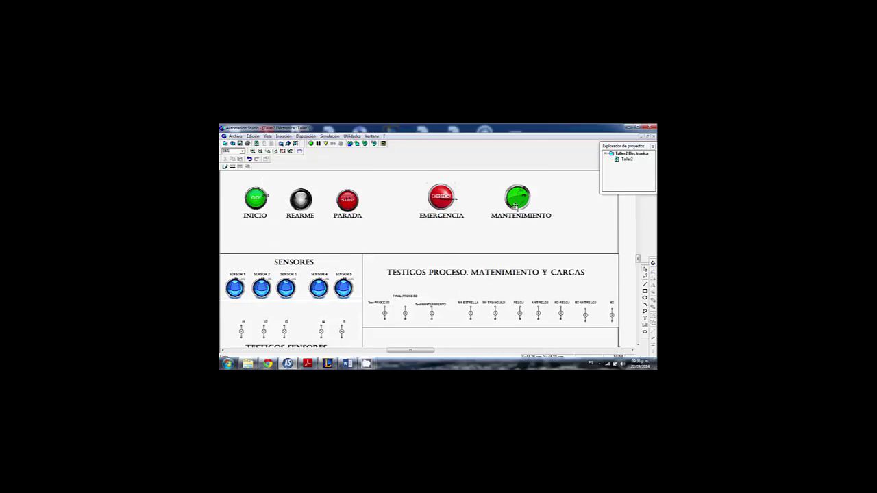
pyautogui.moveTo(412, 350); pyautogui.dragTo(417, 351)
pyautogui.scroll(-2, 427, 291)
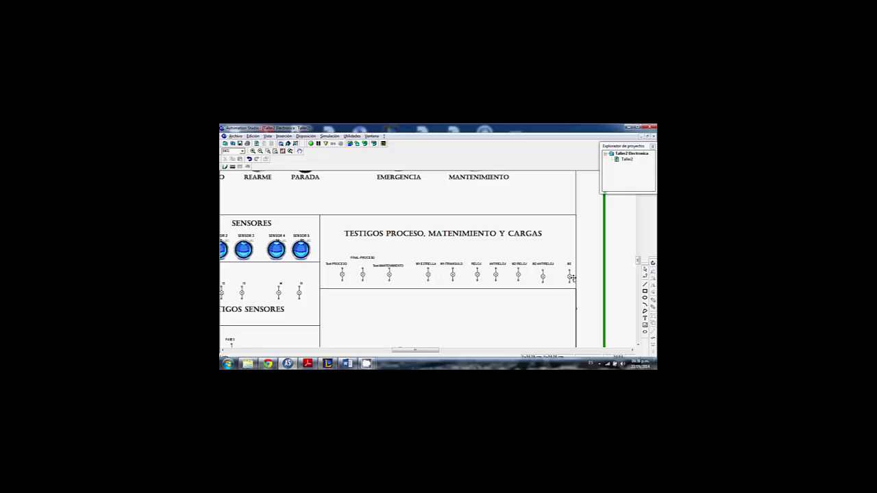
pyautogui.scroll(-3, 515, 247)
pyautogui.scroll(3, 508, 277)
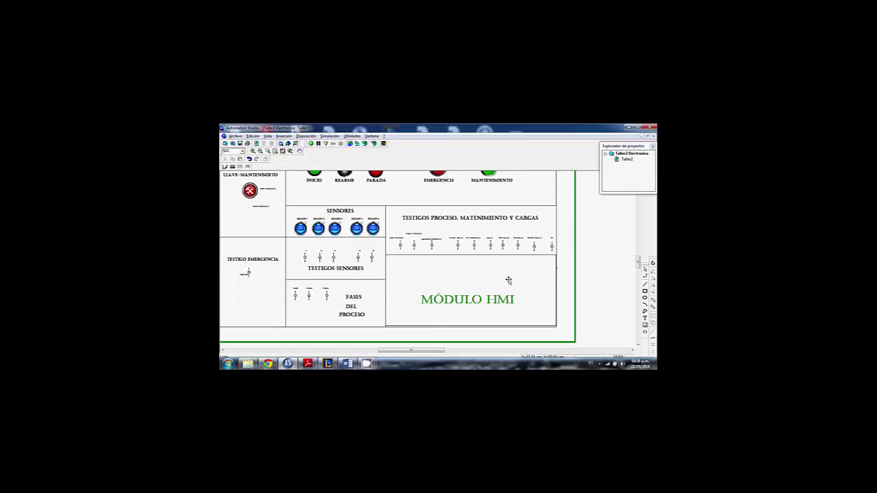
pyautogui.scroll(1, 507, 271)
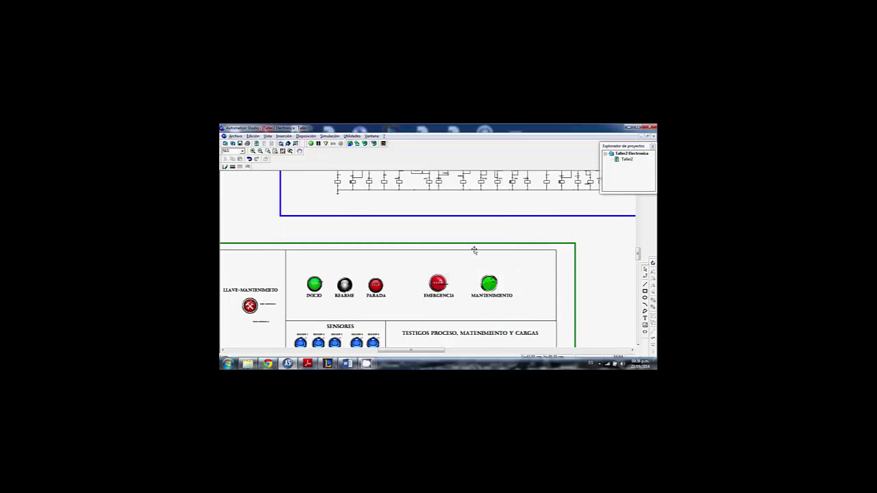
pyautogui.scroll(4, 475, 250)
pyautogui.scroll(-8, 495, 256)
pyautogui.moveTo(417, 353); pyautogui.dragTo(411, 350)
pyautogui.scroll(1, 414, 300)
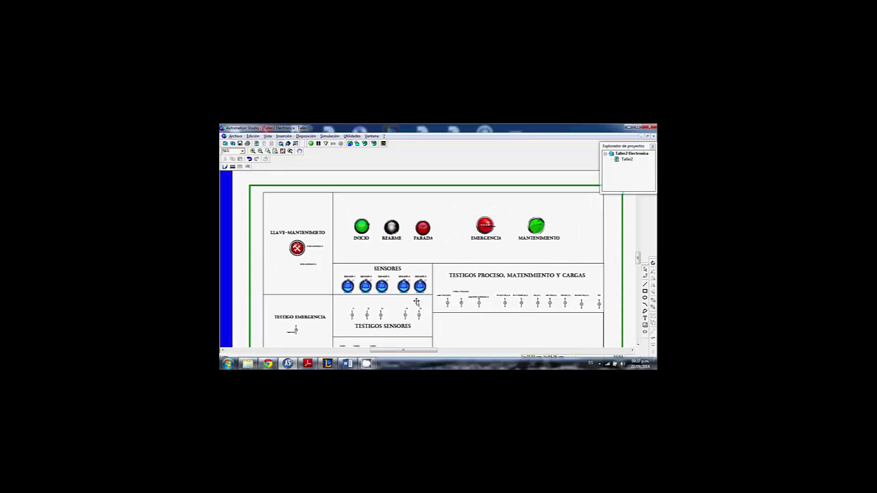
# Start the simulation, activate INICIO in the MÓDULO HMI, and check the process, load, sensor and phase indicators
pyautogui.click(311, 144)
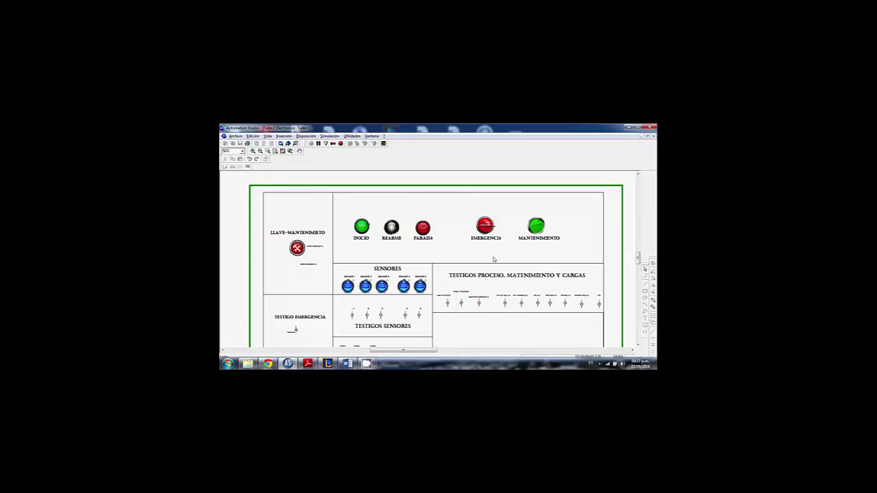
pyautogui.scroll(-2, 476, 242)
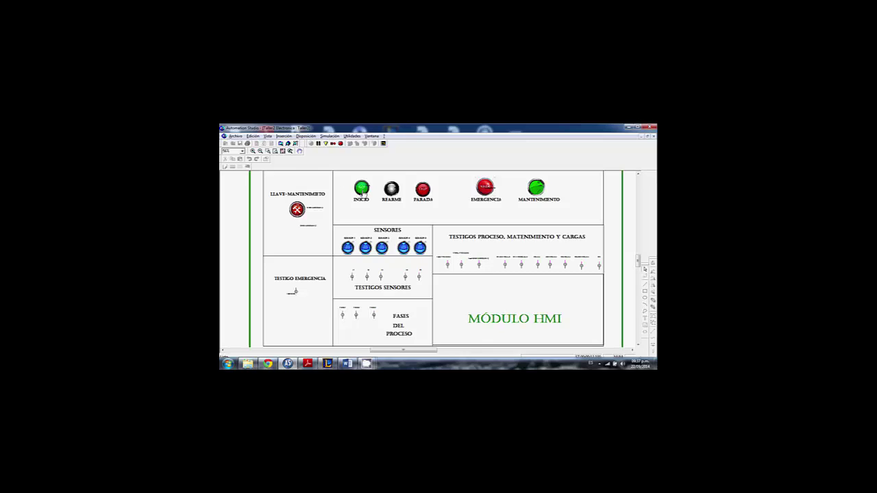
pyautogui.click(363, 192)
pyautogui.scroll(2, 532, 264)
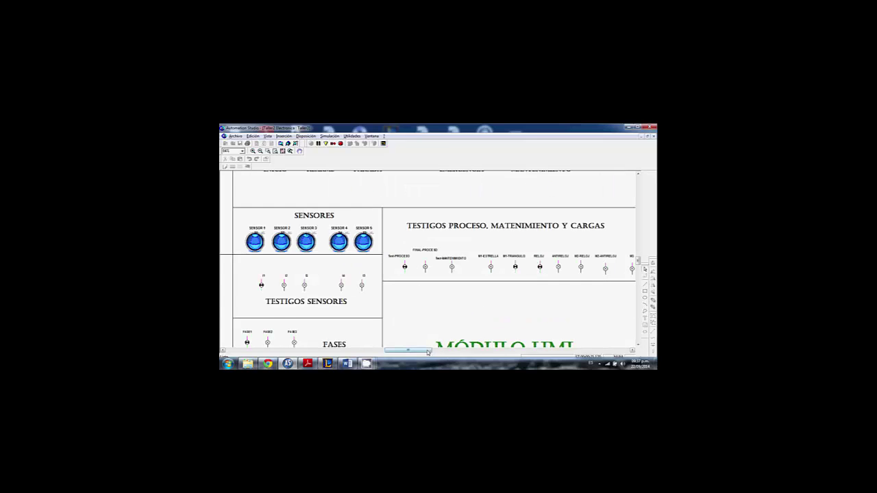
pyautogui.moveTo(427, 351)
pyautogui.mouseDown()
pyautogui.moveTo(470, 351)
pyautogui.moveTo(423, 351)
pyautogui.mouseUp()
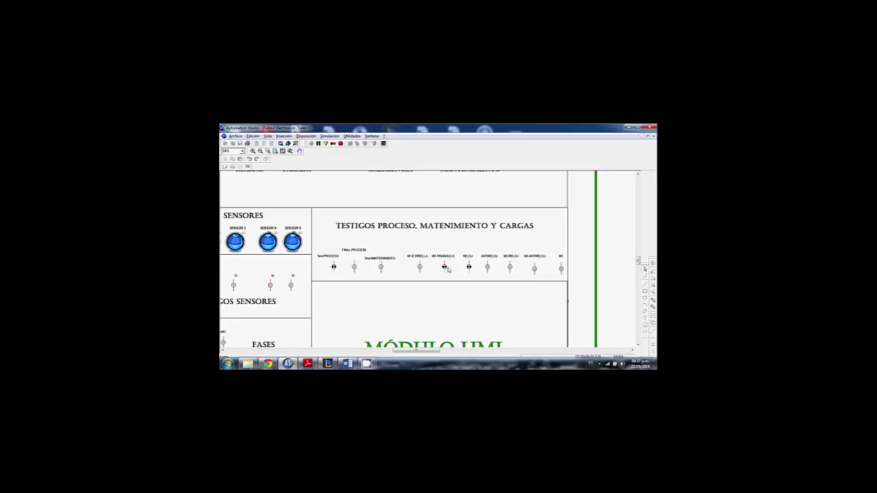
pyautogui.moveTo(433, 354); pyautogui.dragTo(411, 353)
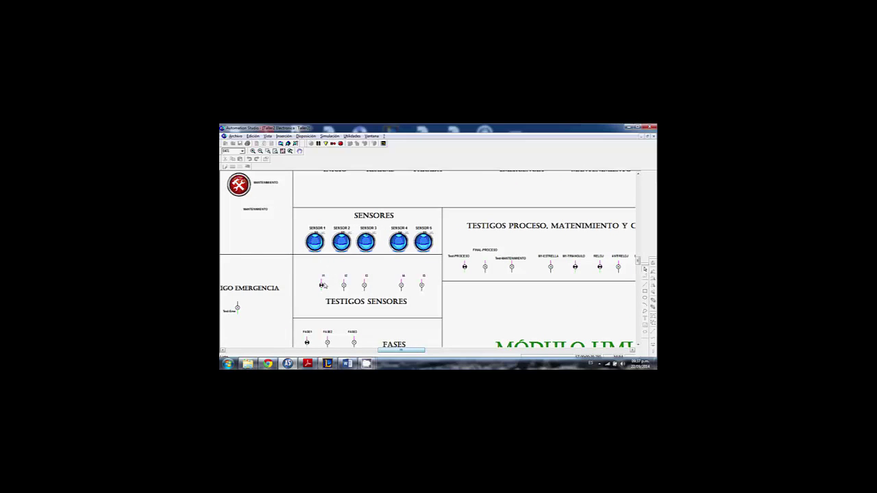
pyautogui.scroll(-1, 323, 283)
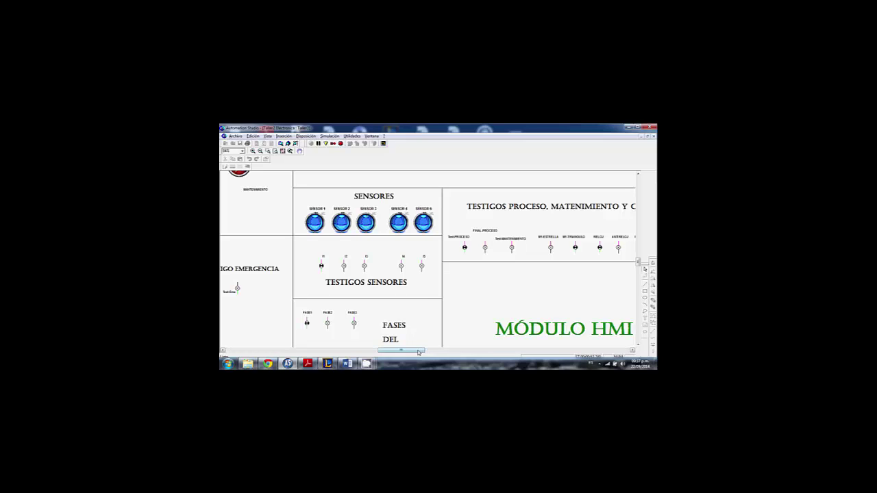
pyautogui.moveTo(425, 350); pyautogui.dragTo(432, 350)
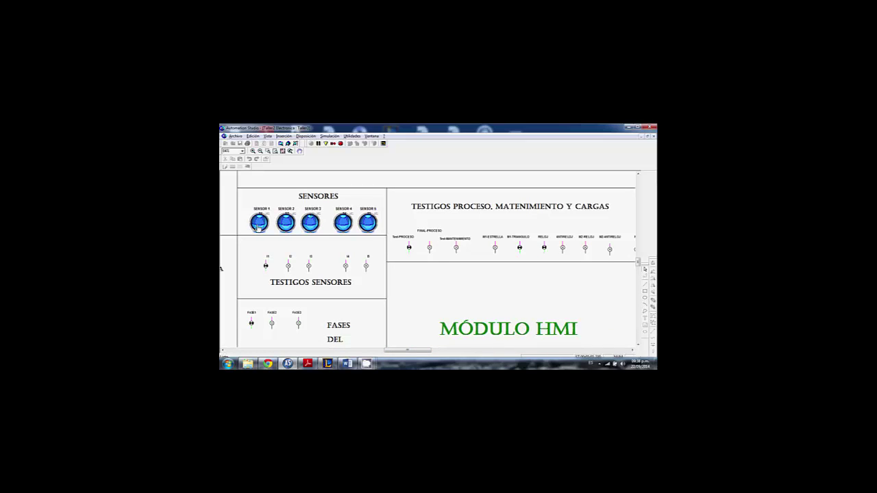
# Activate SENSOR 1 and check the motor load, sensor and process phase indicators
pyautogui.click(257, 226)
pyautogui.moveTo(420, 349); pyautogui.dragTo(424, 350)
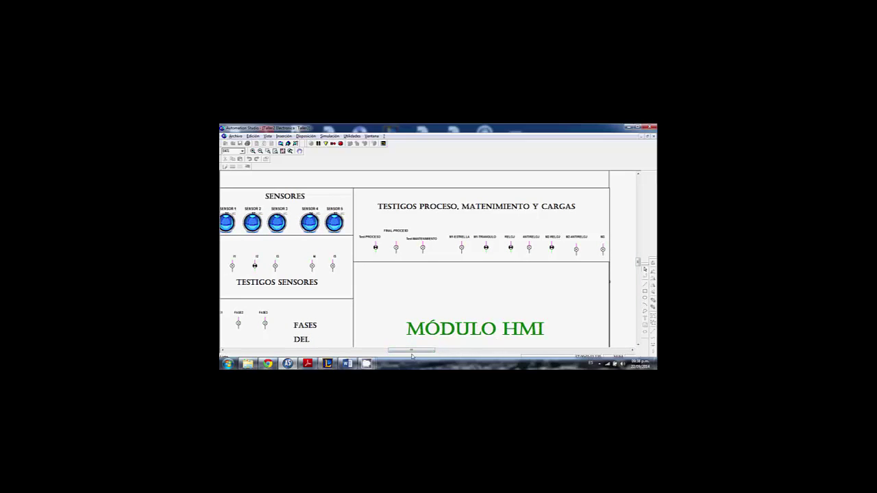
pyautogui.moveTo(411, 353)
pyautogui.mouseDown()
pyautogui.moveTo(452, 351)
pyautogui.moveTo(426, 351)
pyautogui.mouseUp()
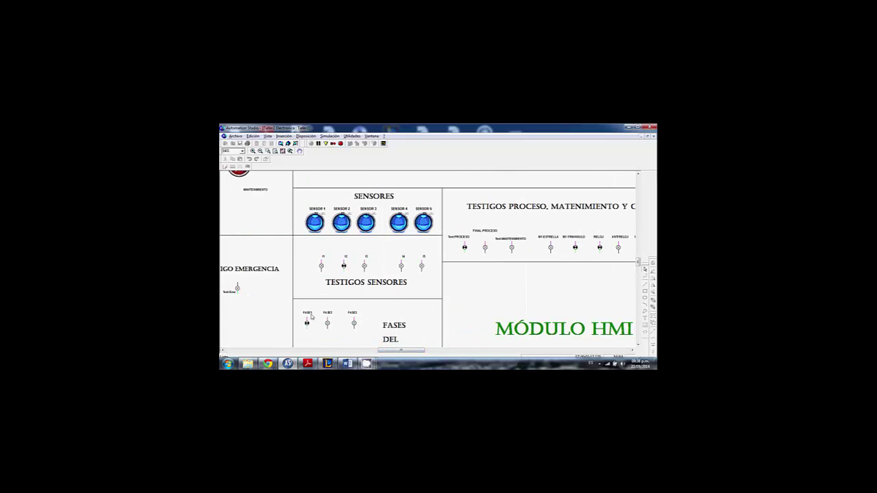
pyautogui.scroll(-1, 310, 305)
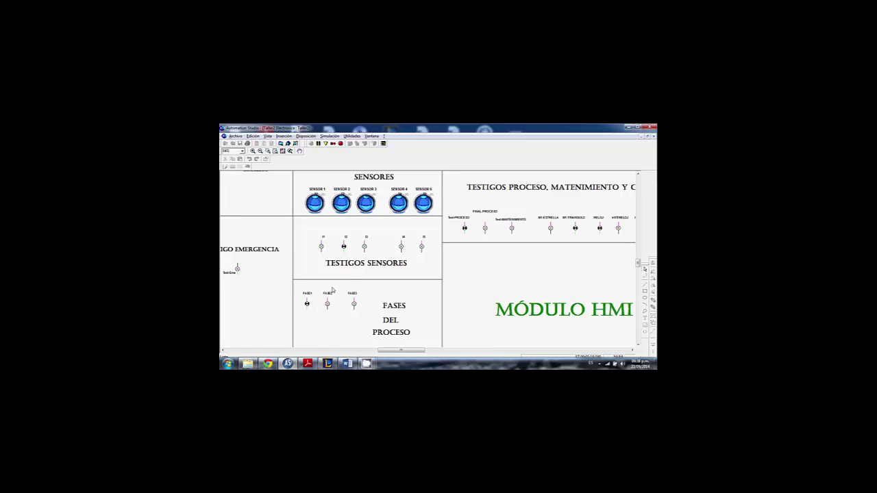
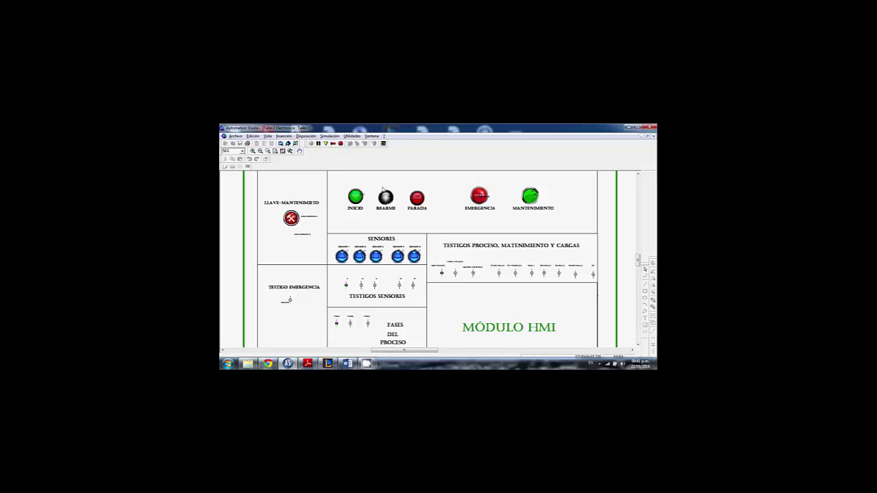
# Activate REARME in the MÓDULO HMI and check the process and motor load indicators
pyautogui.click(386, 197)
pyautogui.scroll(2, 538, 278)
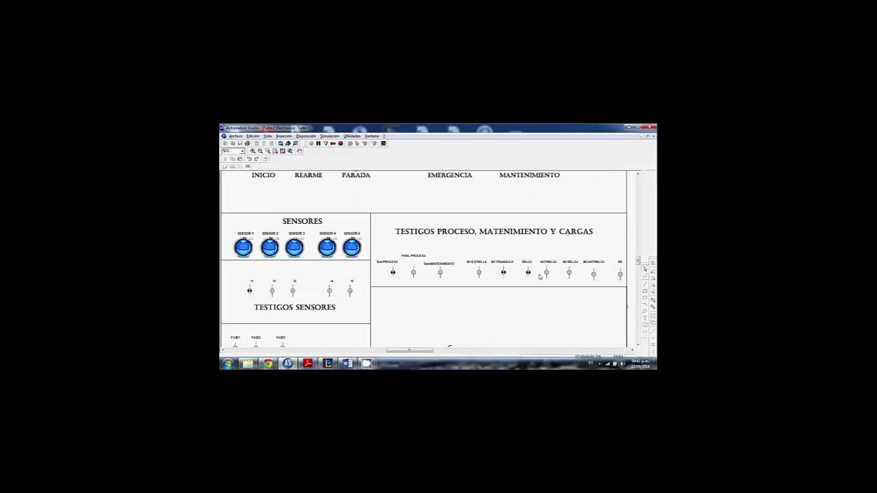
pyautogui.scroll(-2, 542, 278)
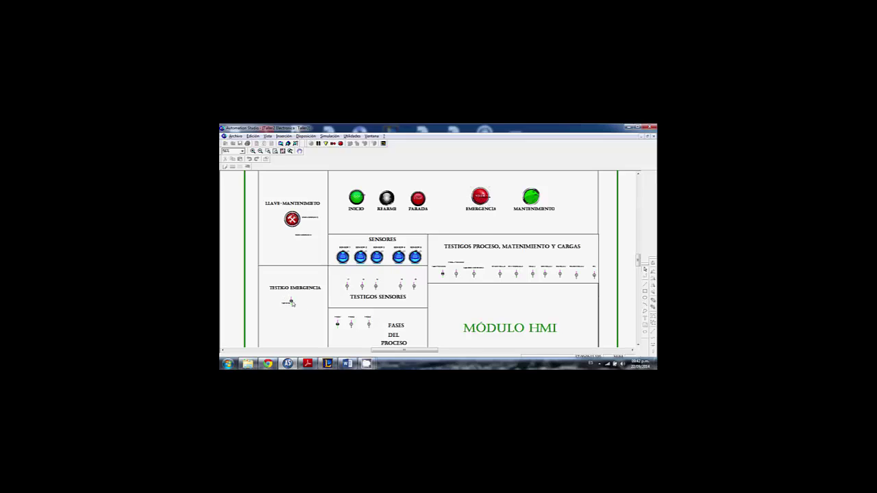
# Examine the emergency indicator and compare it with the sensor, phase and load indicators
pyautogui.scroll(1, 304, 299)
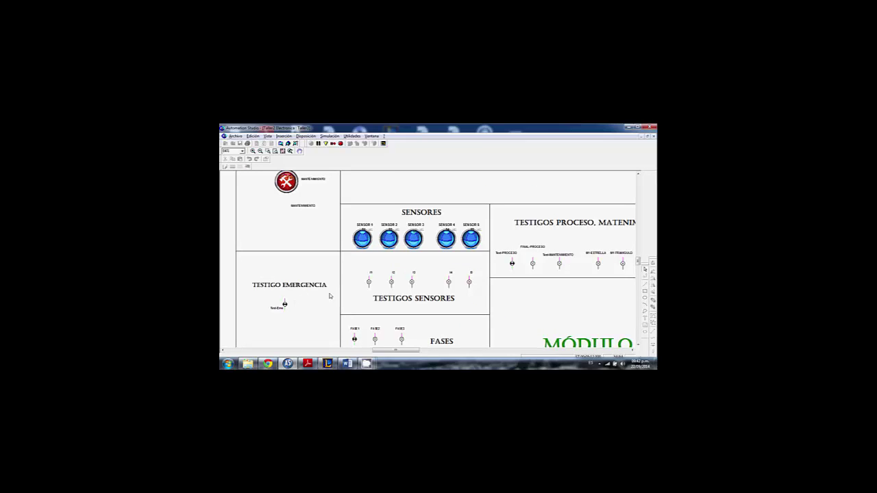
pyautogui.scroll(1, 363, 272)
pyautogui.scroll(1, 380, 267)
pyautogui.scroll(-1, 381, 267)
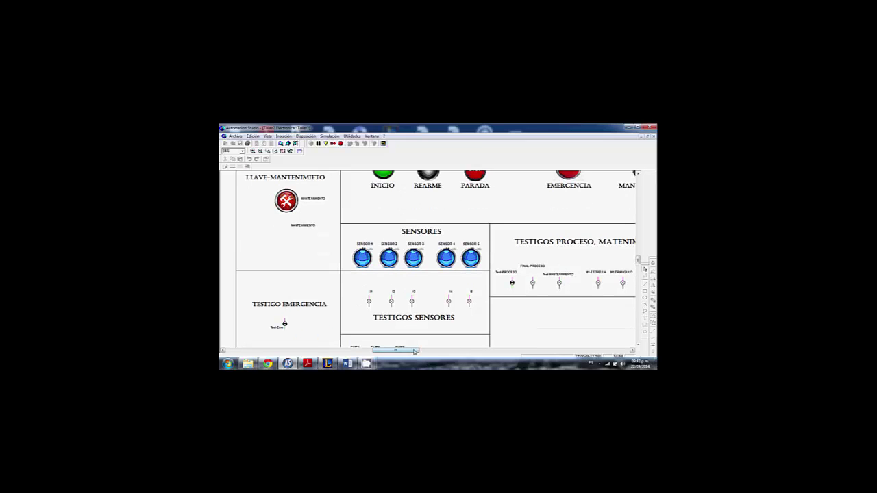
pyautogui.moveTo(420, 354); pyautogui.dragTo(429, 353)
pyautogui.scroll(-2, 464, 288)
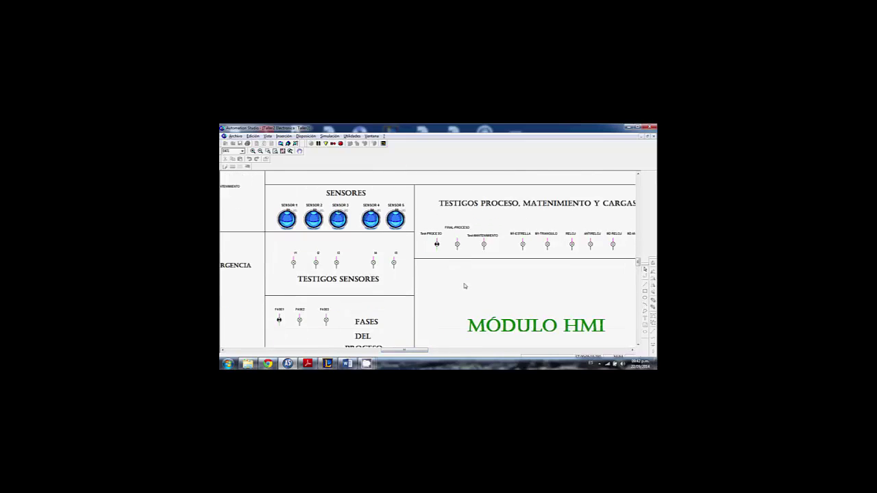
pyautogui.scroll(-2, 465, 286)
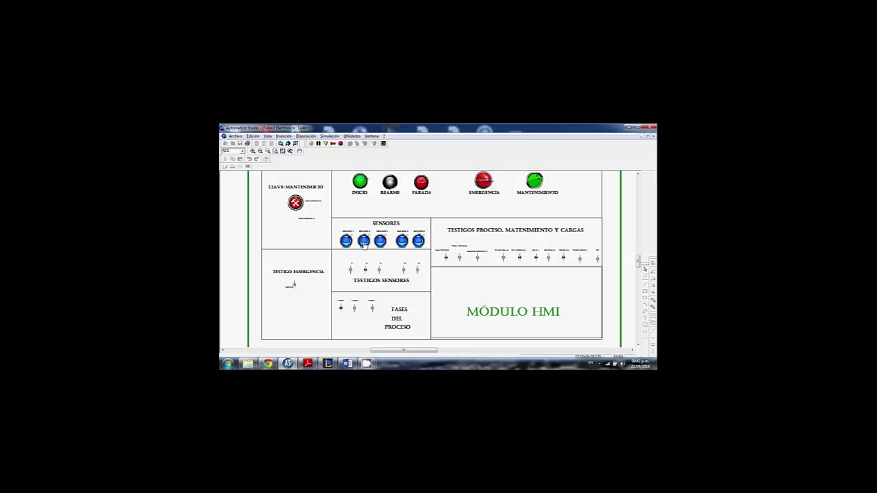
# Activate SENSOR 3 and check the motor 2 and process phase indicators
pyautogui.click(380, 243)
pyautogui.scroll(1, 587, 260)
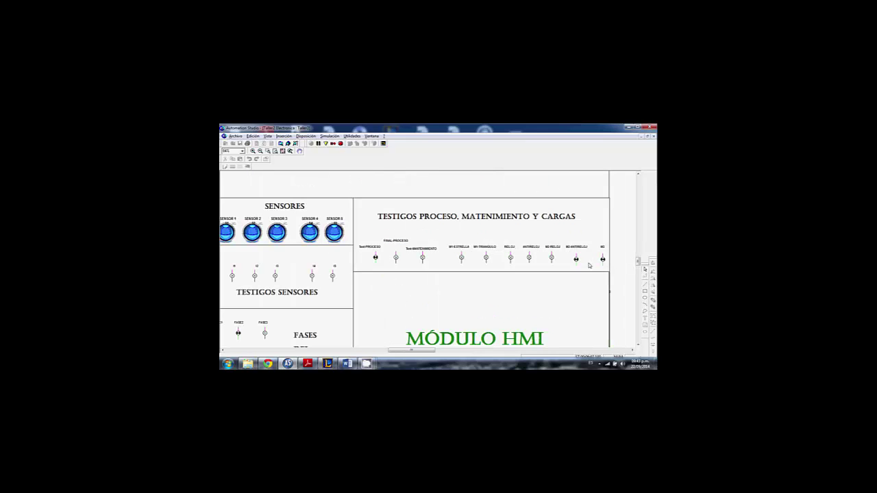
pyautogui.scroll(-1, 586, 258)
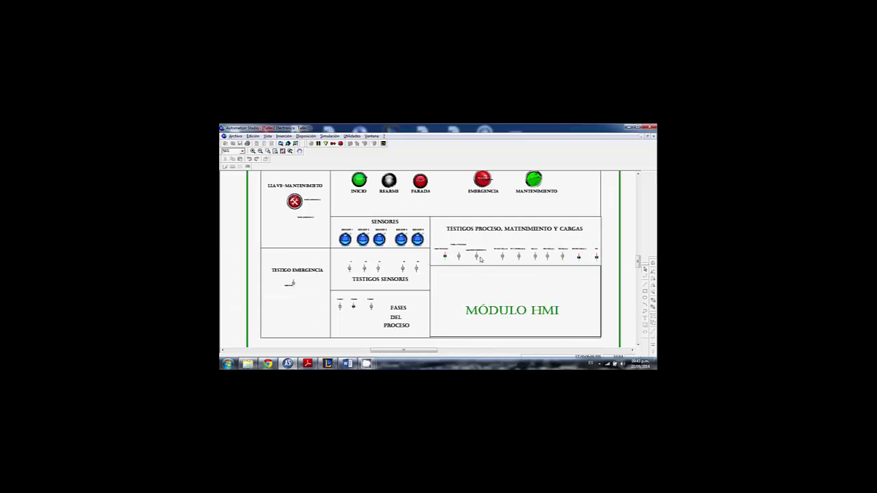
pyautogui.scroll(1, 486, 242)
pyautogui.scroll(-1, 482, 232)
# Check the MANTENIMIENTO branch in the energized PROCESO circuit and return to the MÓDULO HMI
pyautogui.scroll(1, 439, 253)
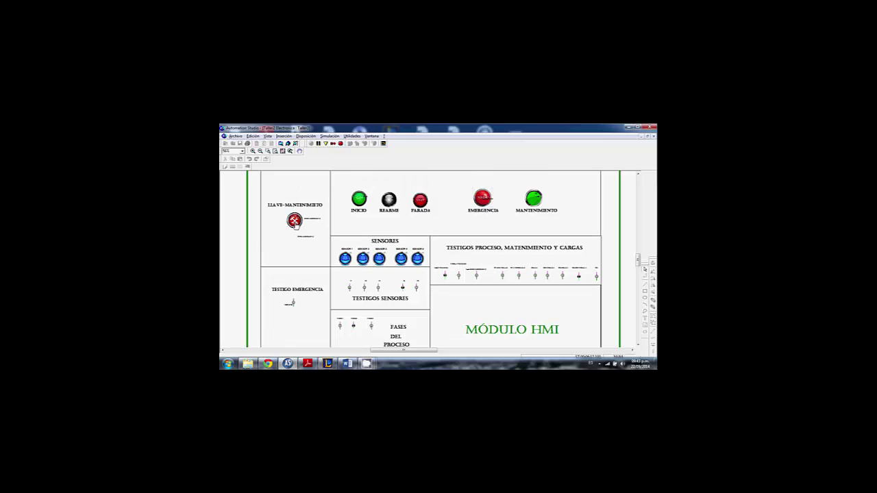
pyautogui.scroll(8, 294, 221)
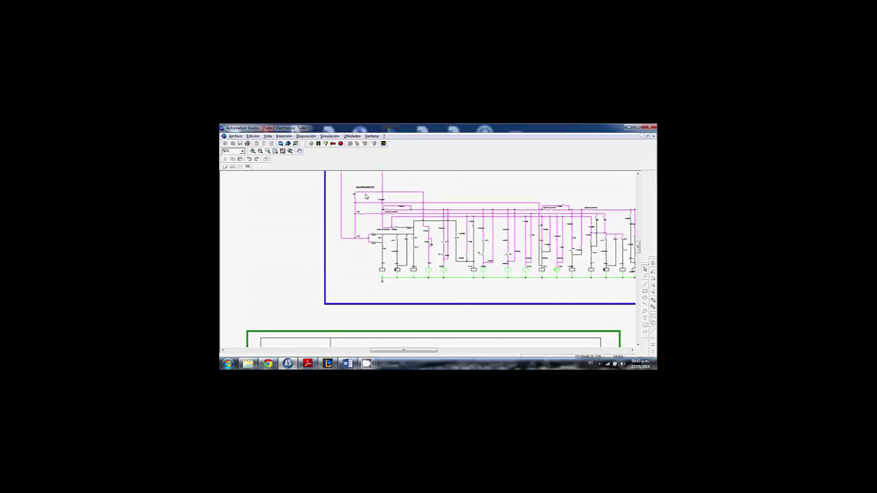
pyautogui.scroll(-5, 432, 237)
pyautogui.scroll(-3, 432, 238)
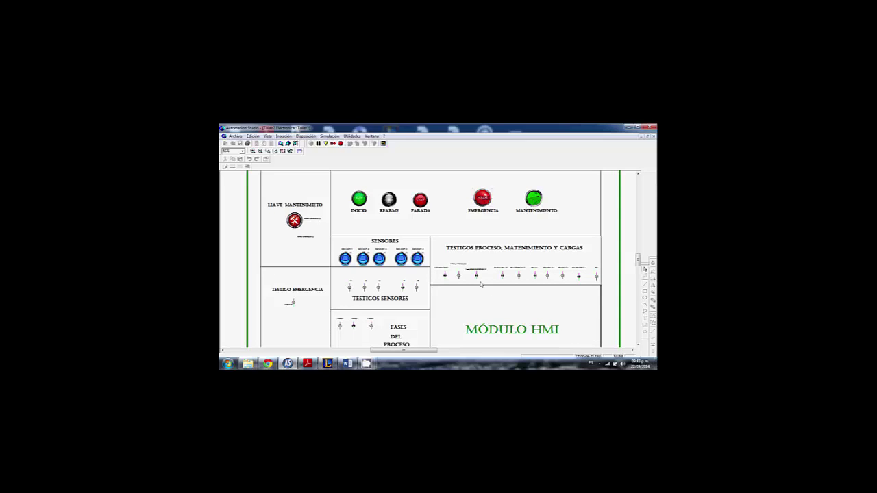
# Examine the maintenance, process, motor load, sensor and phase indicators in the MÓDULO HMI while the simulation runs
pyautogui.scroll(2, 507, 268)
pyautogui.scroll(-1, 507, 268)
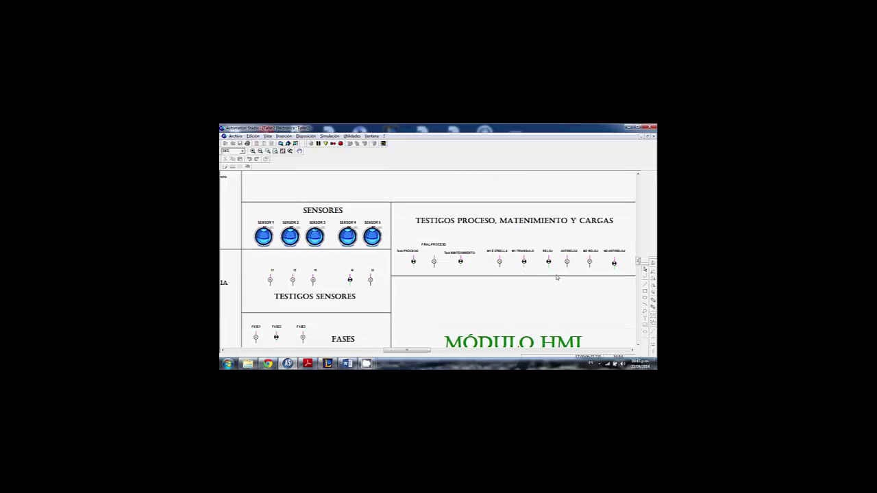
pyautogui.moveTo(415, 352); pyautogui.dragTo(431, 352)
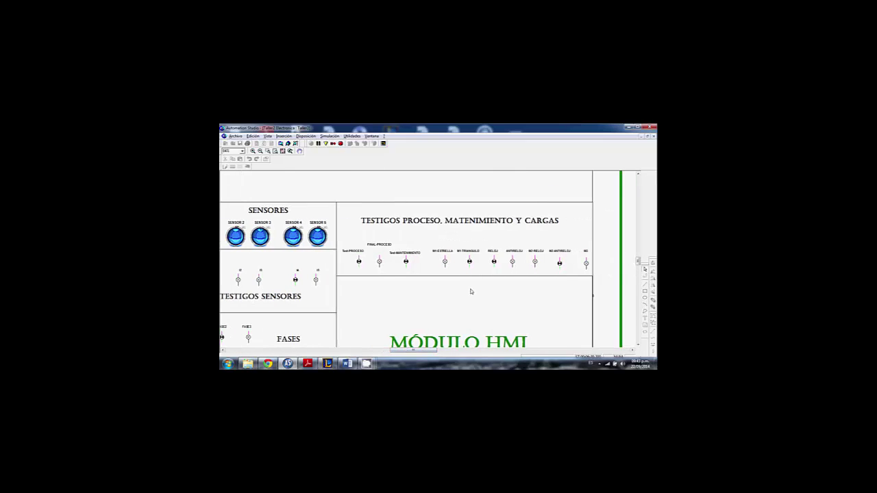
pyautogui.scroll(-1, 479, 288)
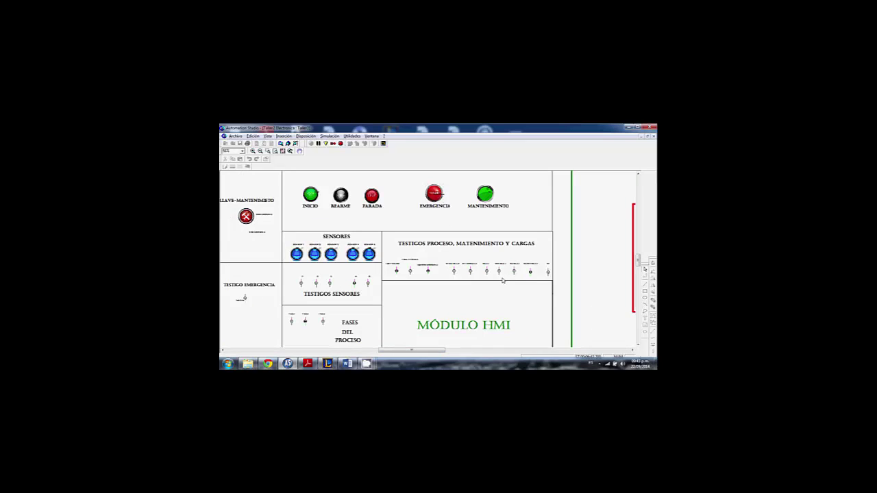
pyautogui.scroll(-1, 483, 294)
pyautogui.moveTo(438, 350); pyautogui.dragTo(424, 352)
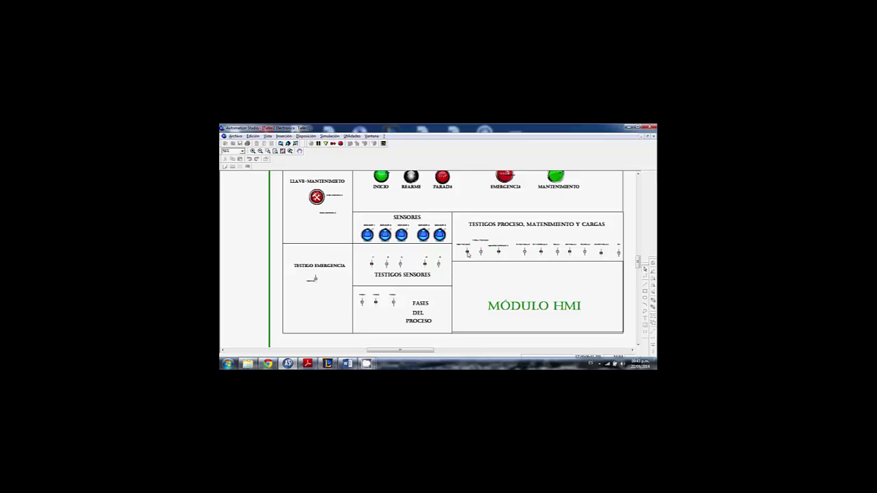
# Restart the simulation and start the process with INICIO in the MÓDULO HMI
pyautogui.scroll(1, 490, 264)
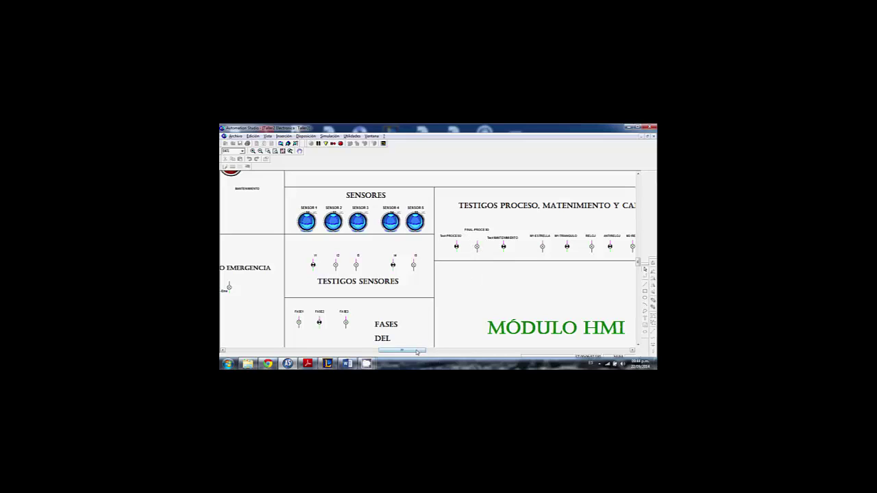
pyautogui.moveTo(416, 351); pyautogui.dragTo(420, 352)
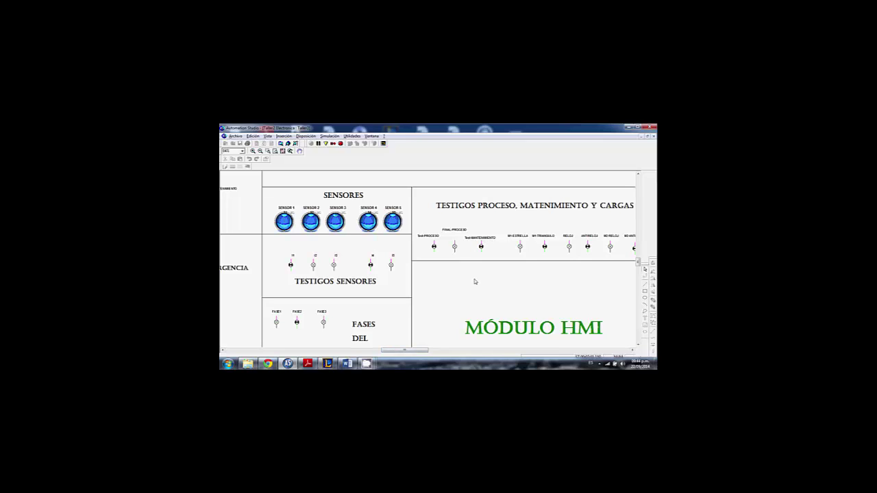
pyautogui.moveTo(412, 352); pyautogui.dragTo(408, 352)
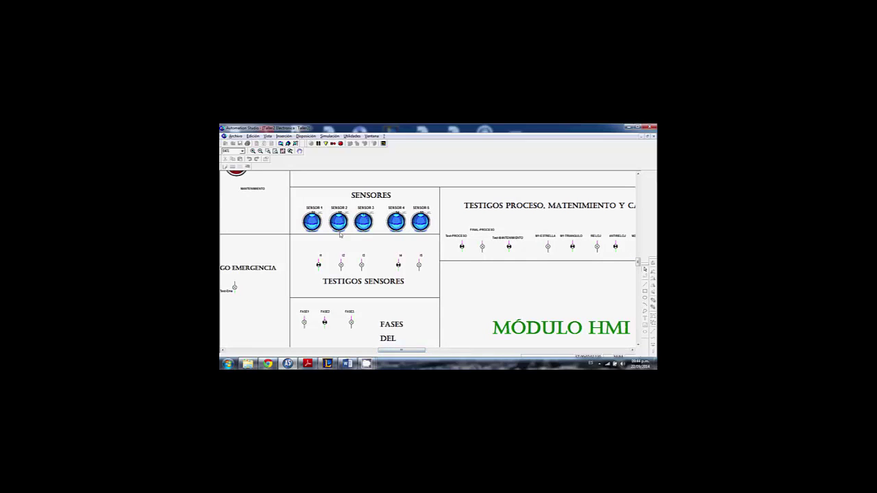
pyautogui.scroll(3, 351, 224)
pyautogui.scroll(-1, 350, 215)
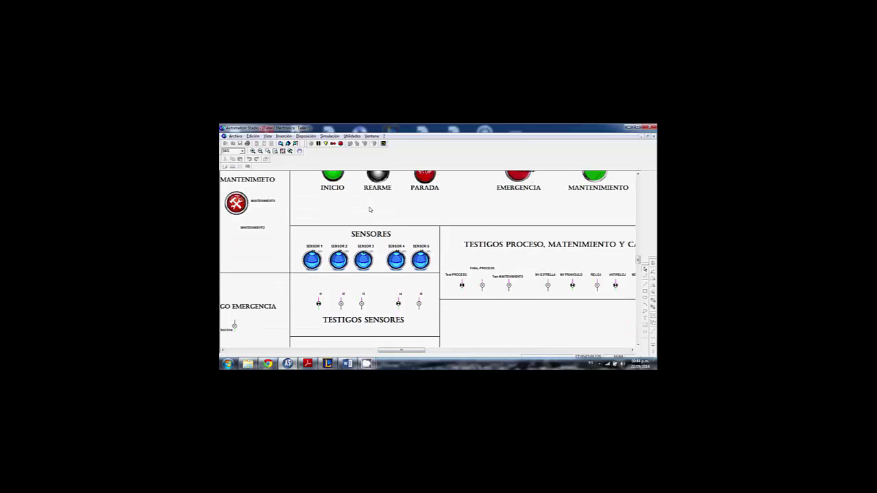
pyautogui.click(340, 143)
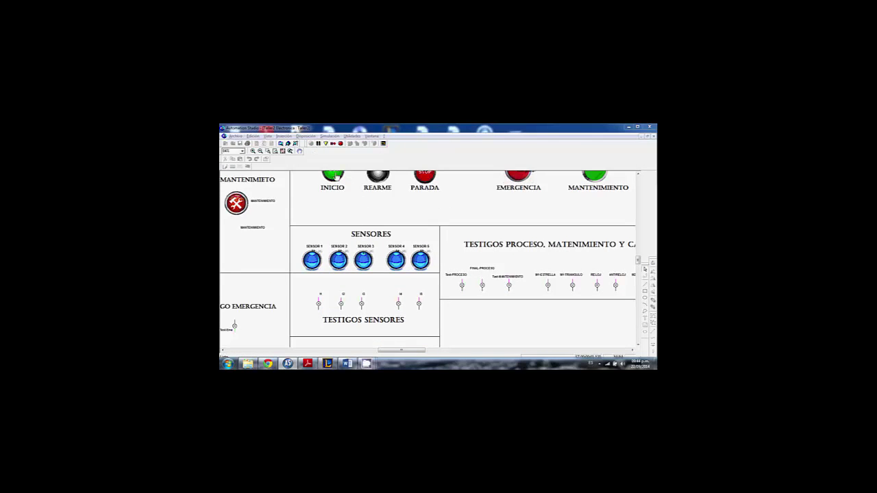
pyautogui.click(335, 176)
pyautogui.scroll(-2, 378, 279)
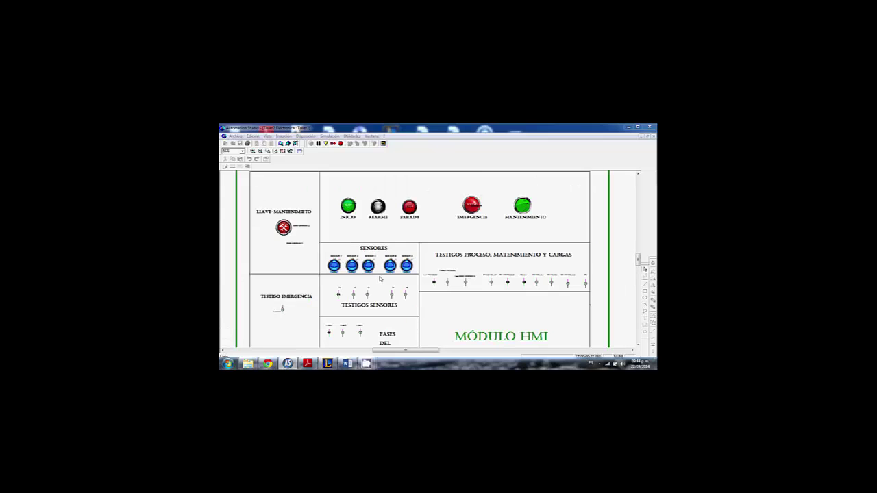
# Check the whole MÓDULO HMI and the motors in the MODULO POTENCIA while the process runs
pyautogui.scroll(1, 397, 272)
pyautogui.scroll(-3, 408, 267)
pyautogui.scroll(-2, 419, 268)
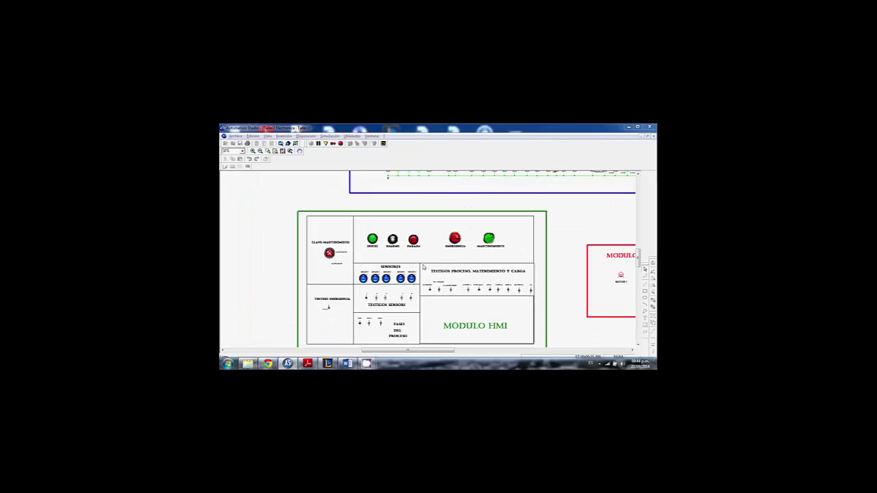
pyautogui.scroll(-1, 431, 265)
pyautogui.scroll(-2, 420, 278)
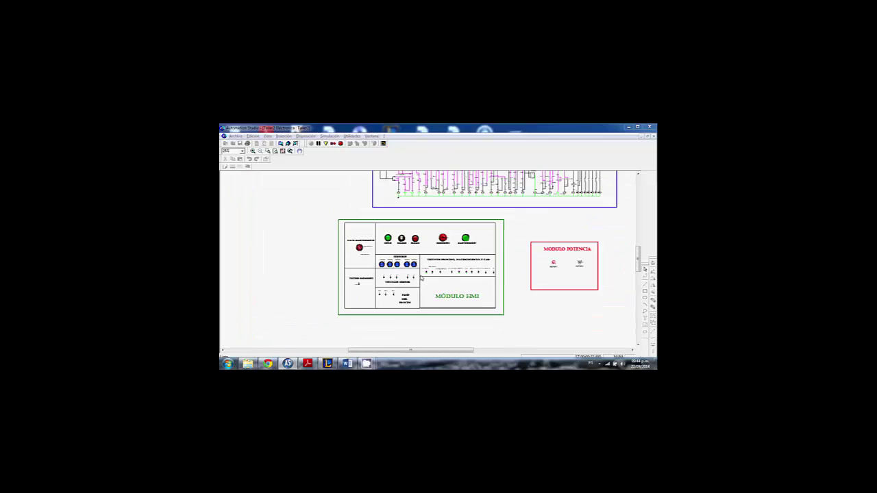
pyautogui.moveTo(432, 350); pyautogui.dragTo(438, 350)
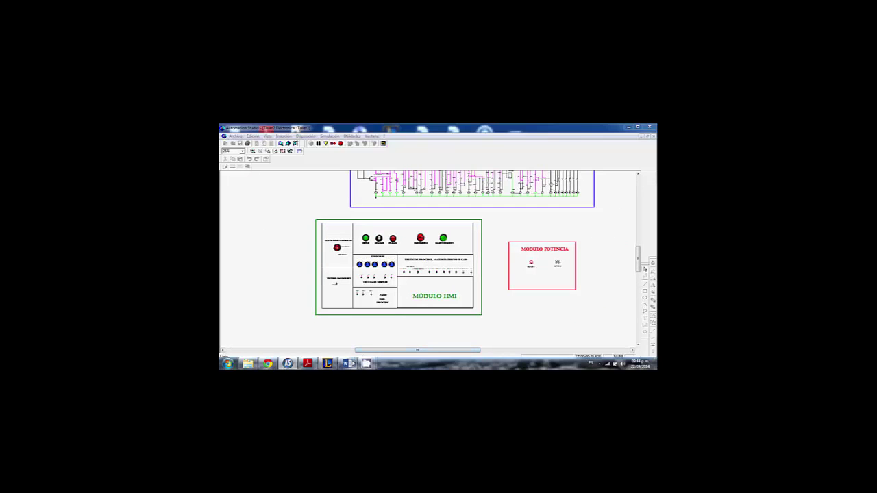
# Switch to the Word report, review the MANTENIMIENTO process diagram and return to Automation Studio
pyautogui.hotkey('alt', 'Tab')
pyautogui.scroll(-10, 436, 283)
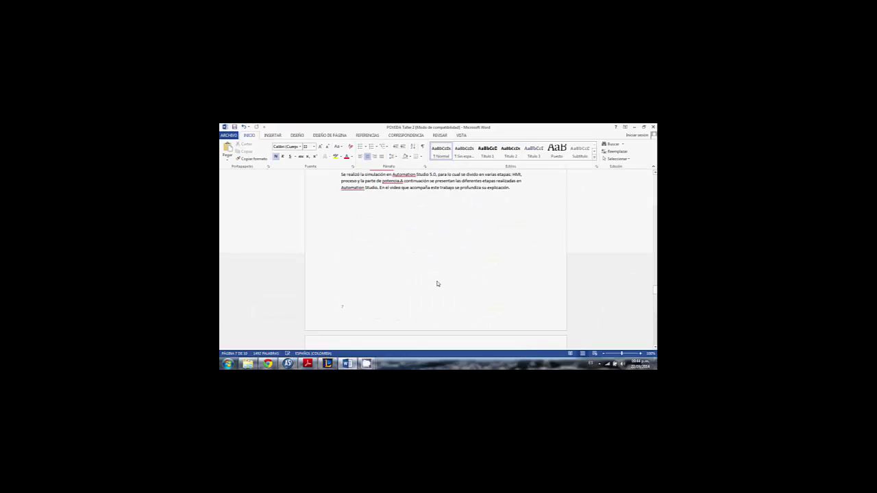
pyautogui.scroll(10, 436, 283)
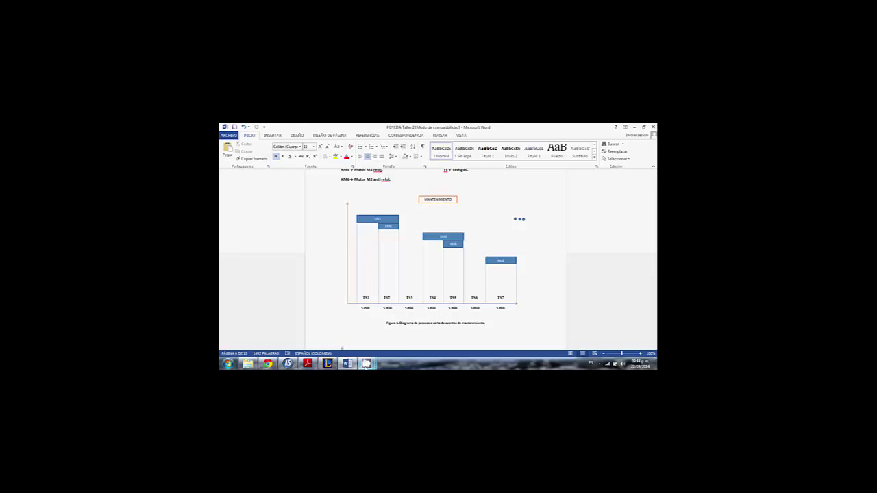
pyautogui.click(366, 363)
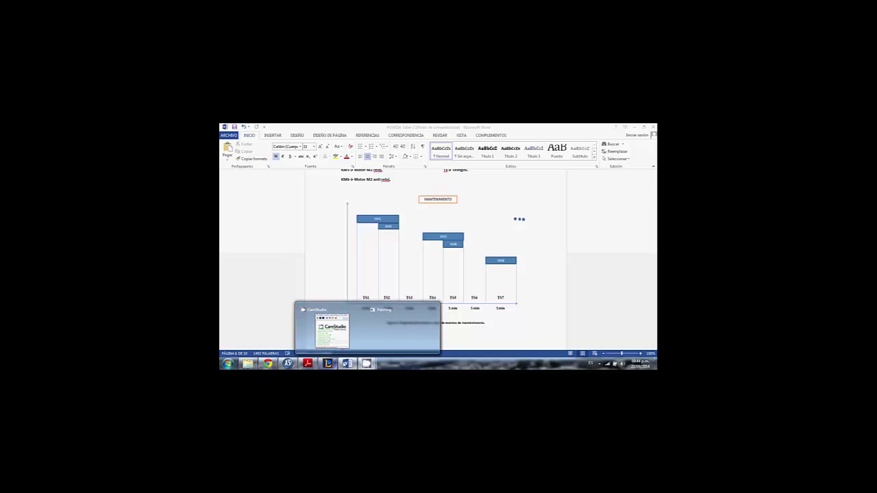
pyautogui.click(288, 364)
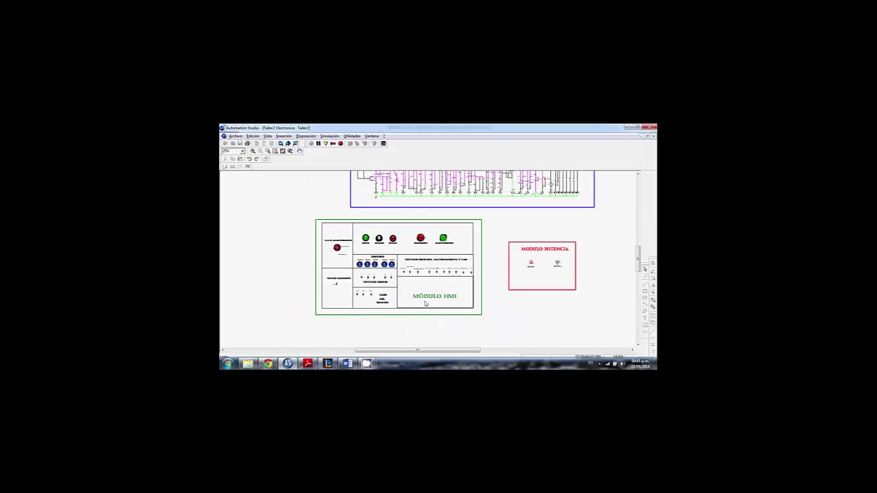
# Check the MÓDULO HMI indicators and motor symbols once more and stop the simulation
pyautogui.scroll(3, 447, 292)
pyautogui.scroll(-3, 452, 289)
pyautogui.scroll(1, 479, 290)
pyautogui.moveTo(430, 351); pyautogui.dragTo(423, 350)
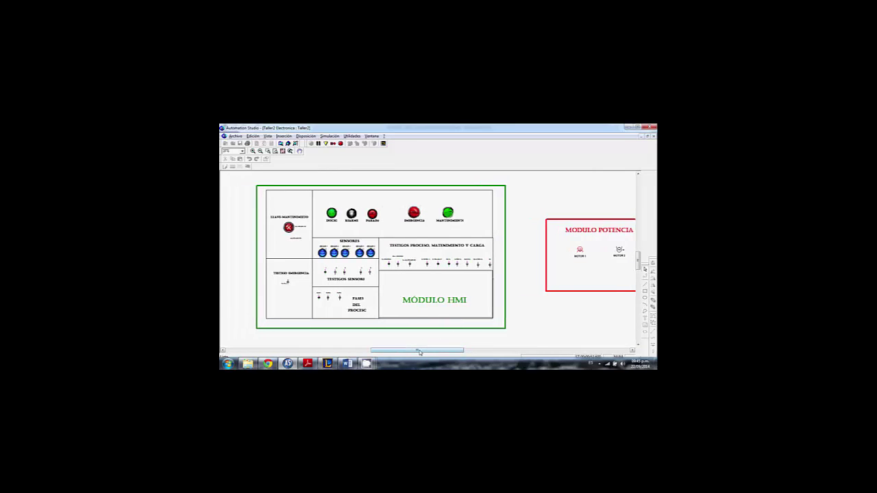
pyautogui.moveTo(419, 352); pyautogui.dragTo(417, 351)
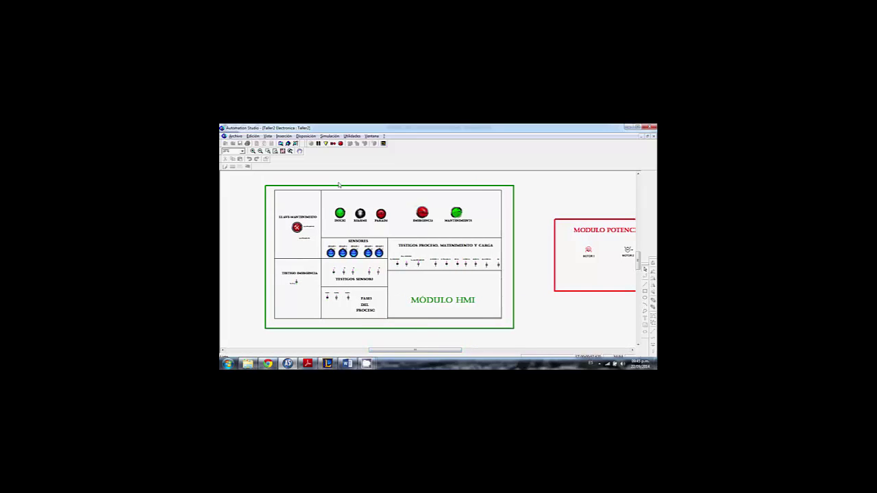
pyautogui.click(337, 143)
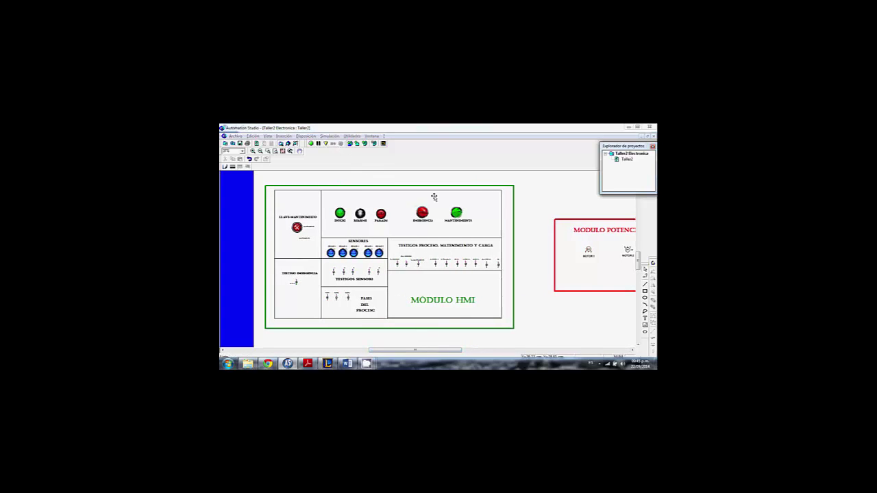
# Switch to CamStudio and stop the screen recording
pyautogui.moveTo(367, 363)
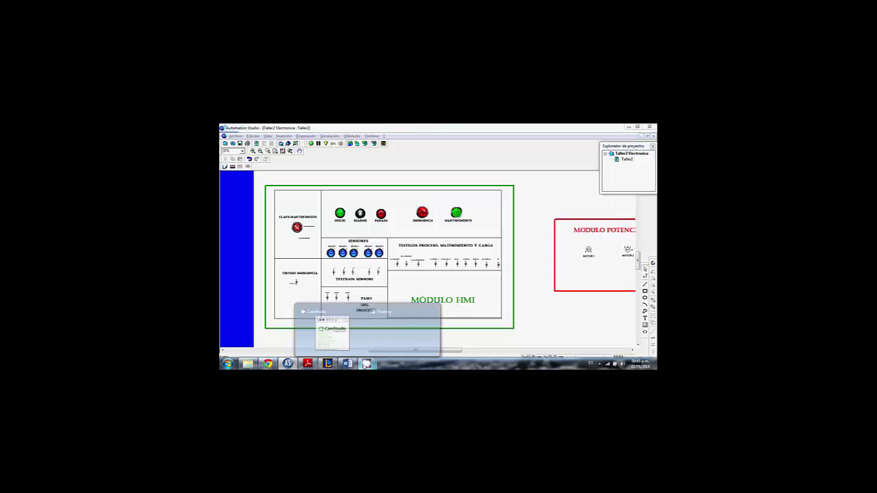
pyautogui.click(343, 345)
pyautogui.click(344, 200)
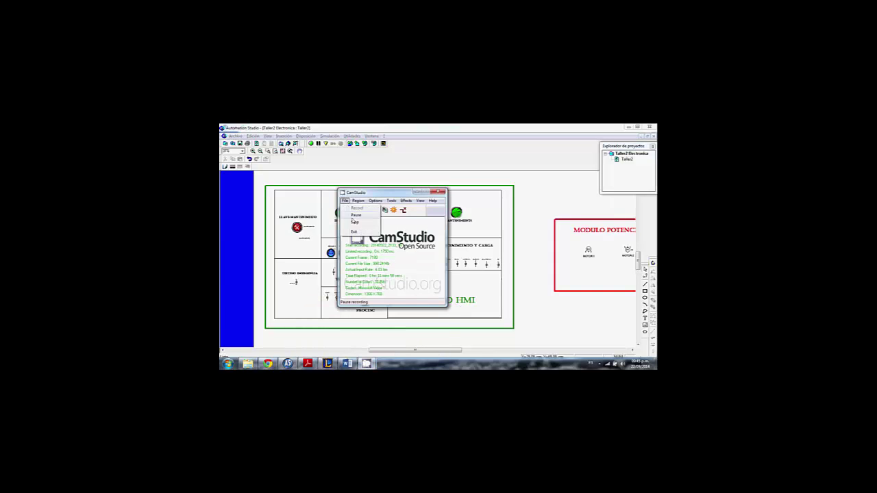
pyautogui.click(353, 221)
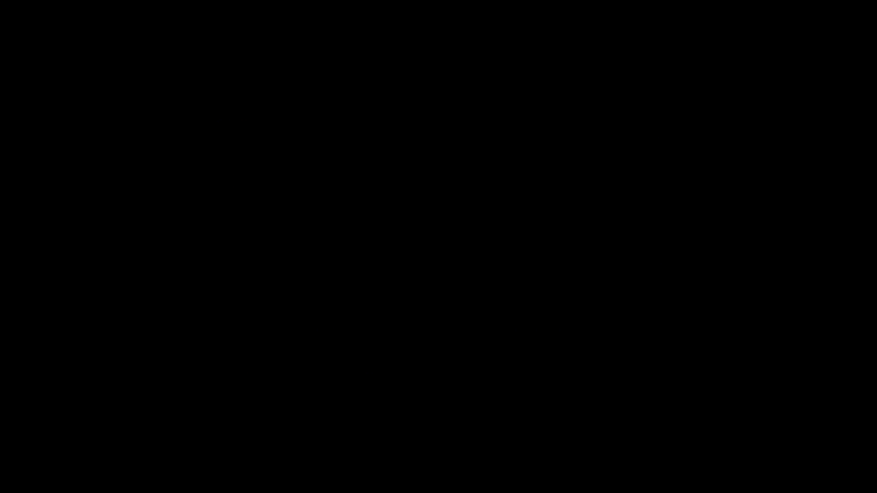